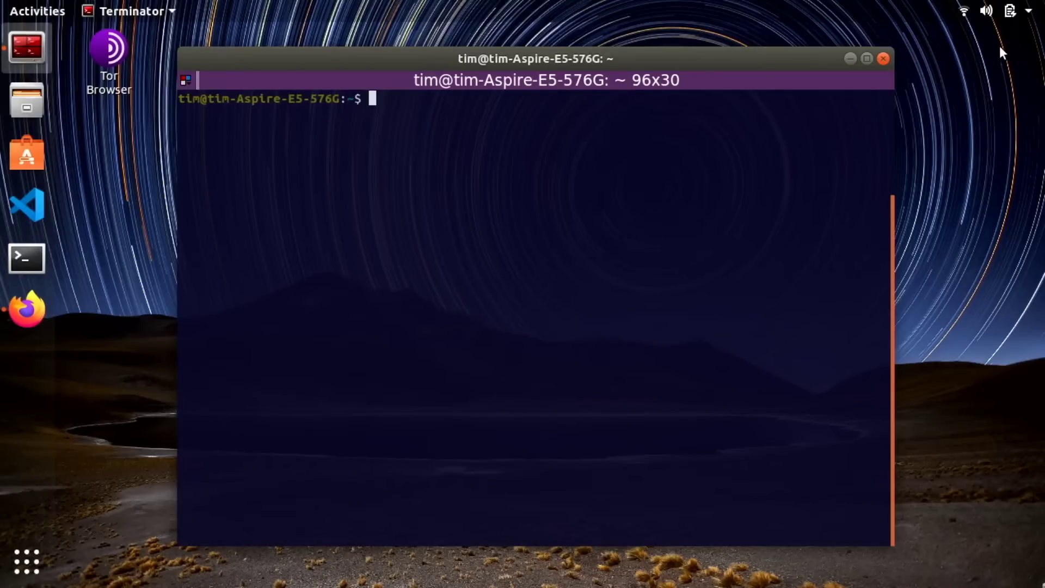
Run sudo apt install for libwebkitgtk-1.0, default-jdk and unzip; all are already up to date.
text(sudo apt install )
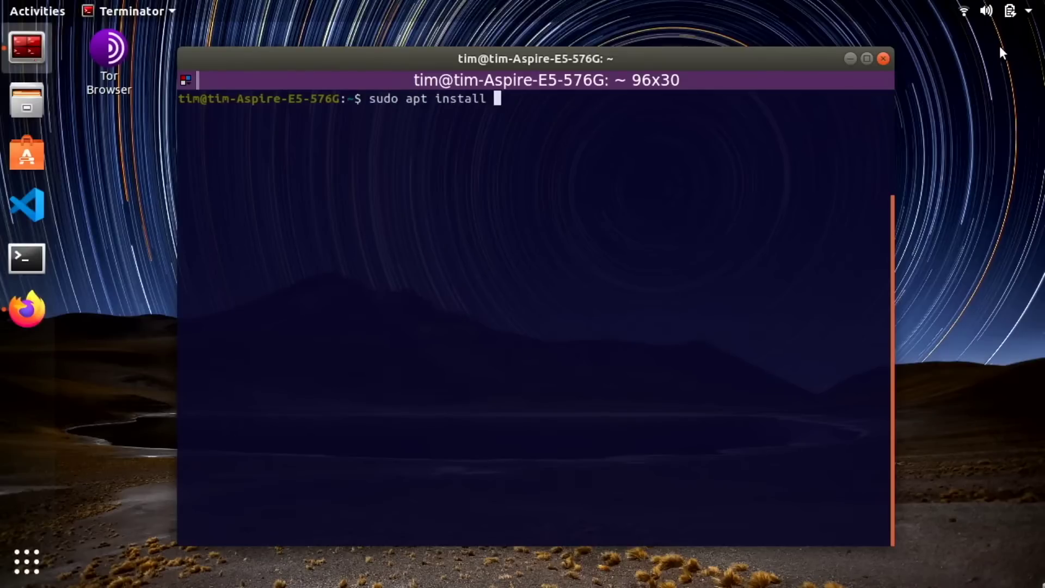
text(libwebkit)
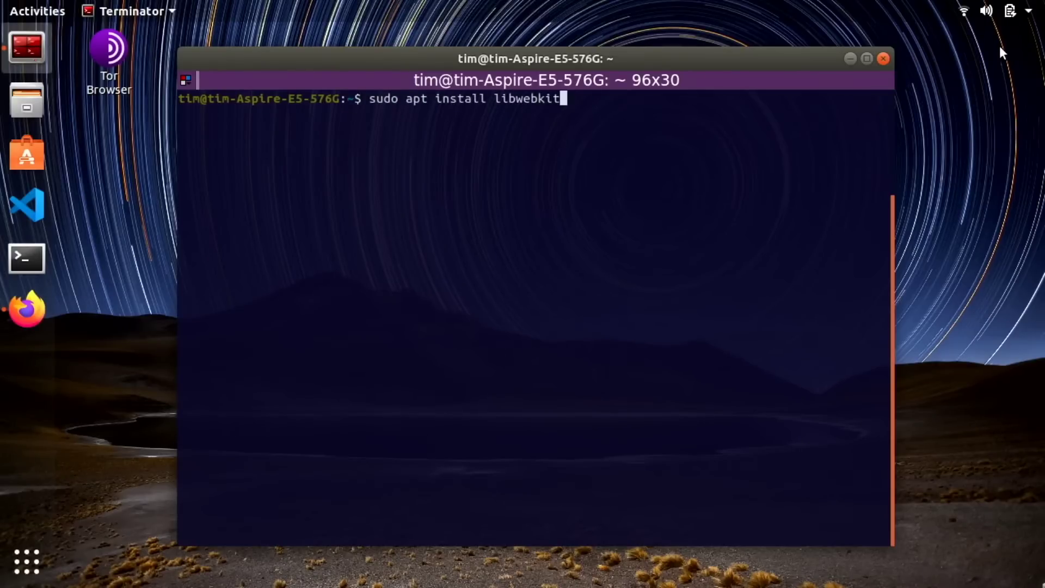
text(gtk-1.0 default)
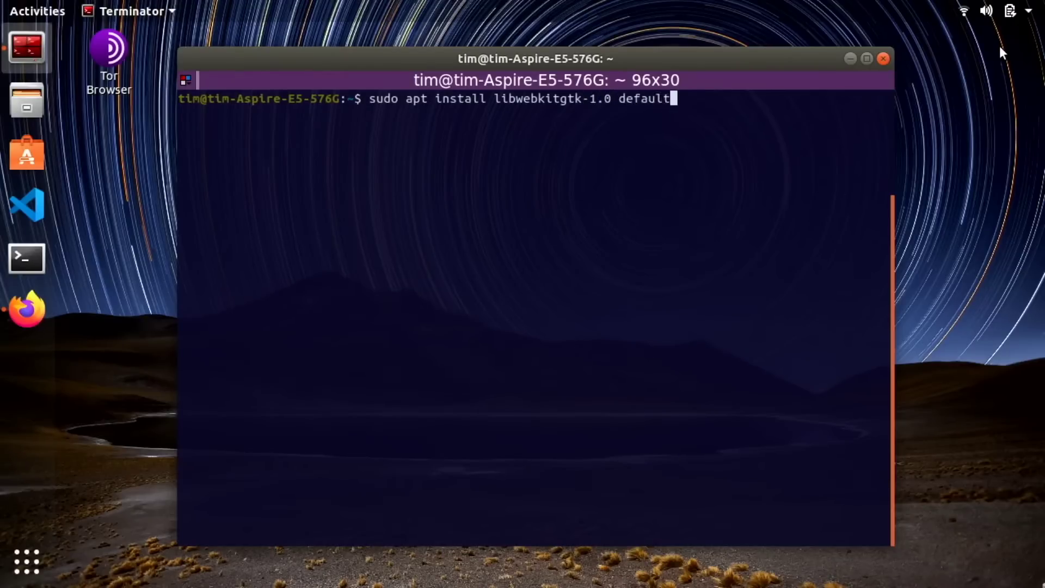
text(-jdk unzip)
key(Return)
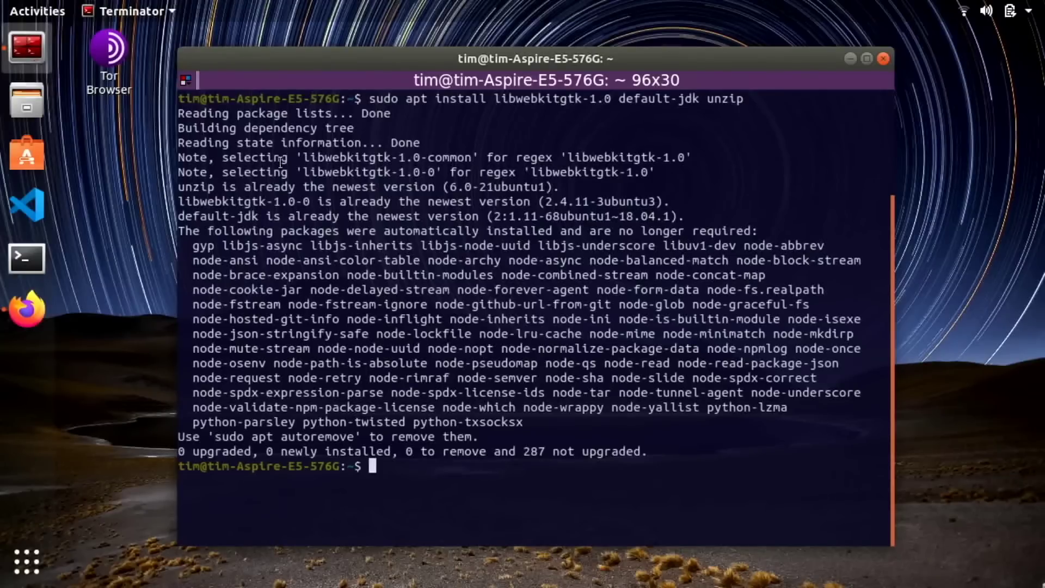
click(26, 309)
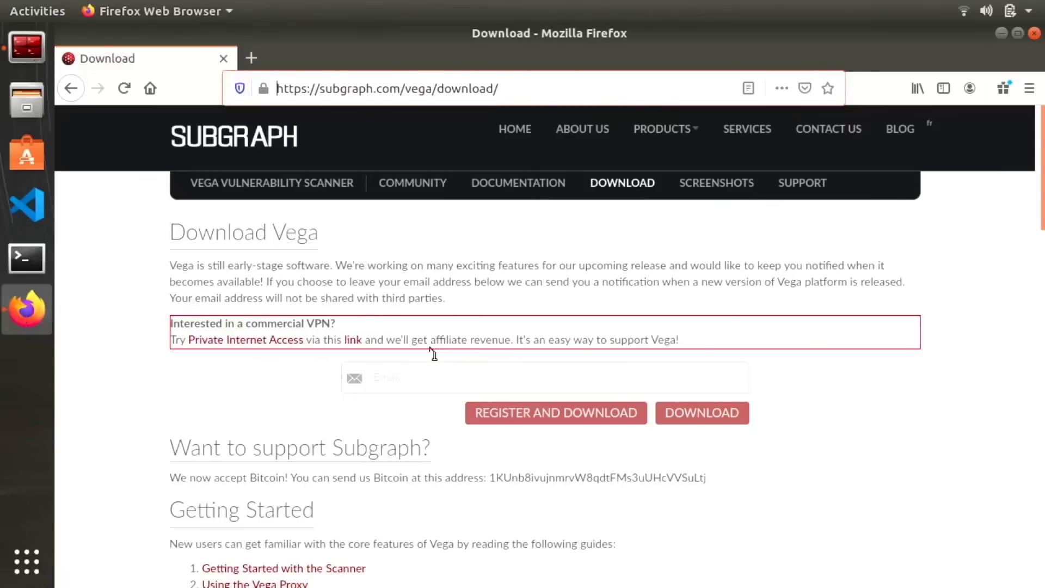
Copy the download link for Vega's Linux GTK 64-bit Intel build from its download page.
click(234, 385)
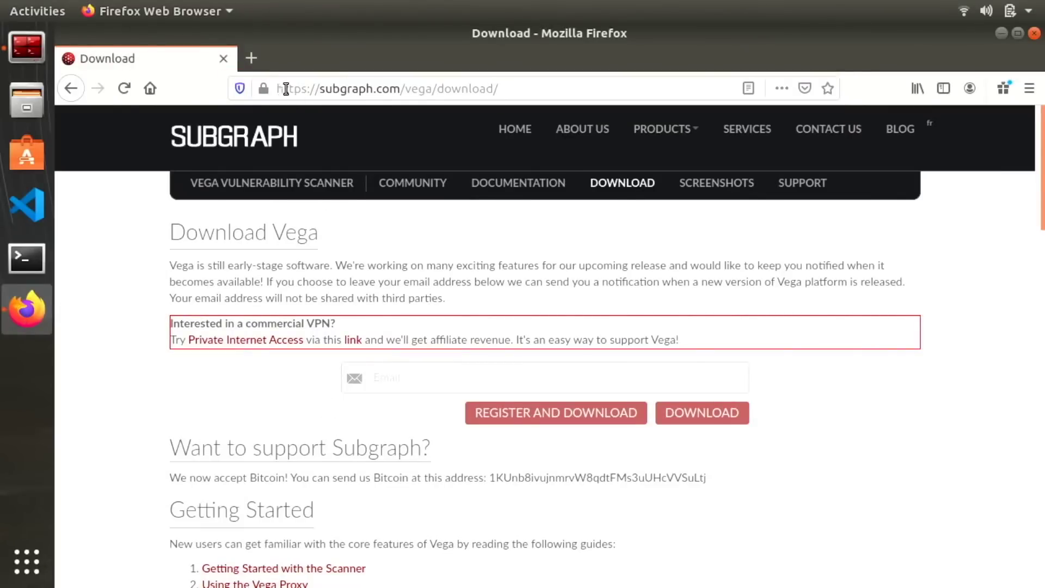
drag(278, 89, 509, 93)
click(509, 92)
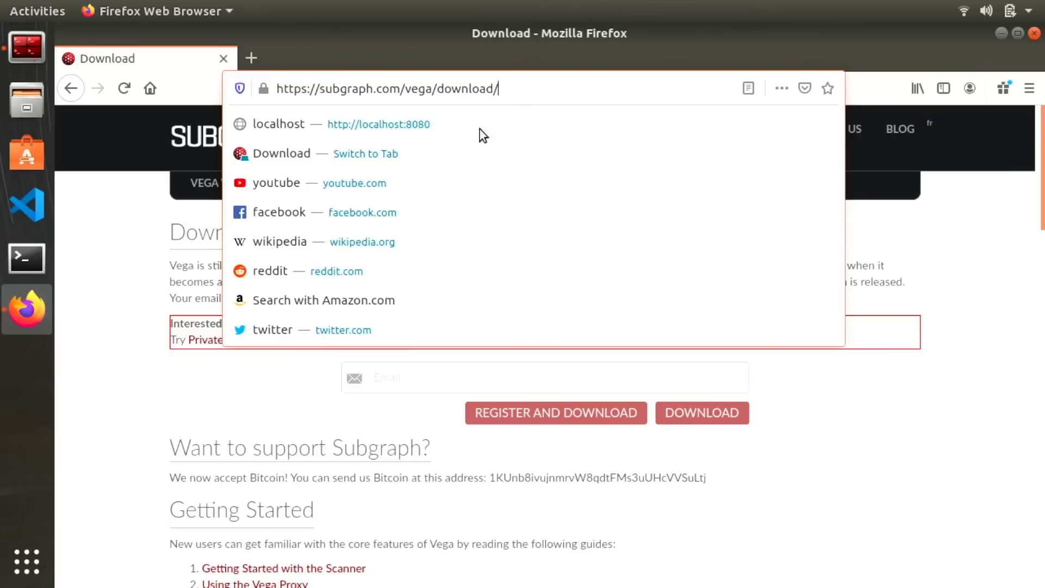
click(154, 401)
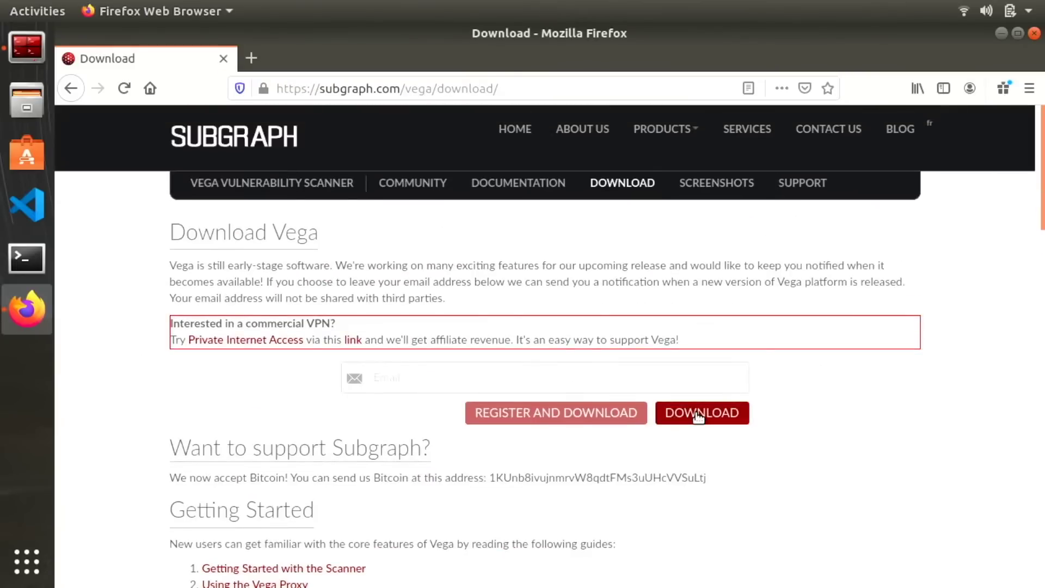
click(697, 415)
scroll(351, 190, down, 3)
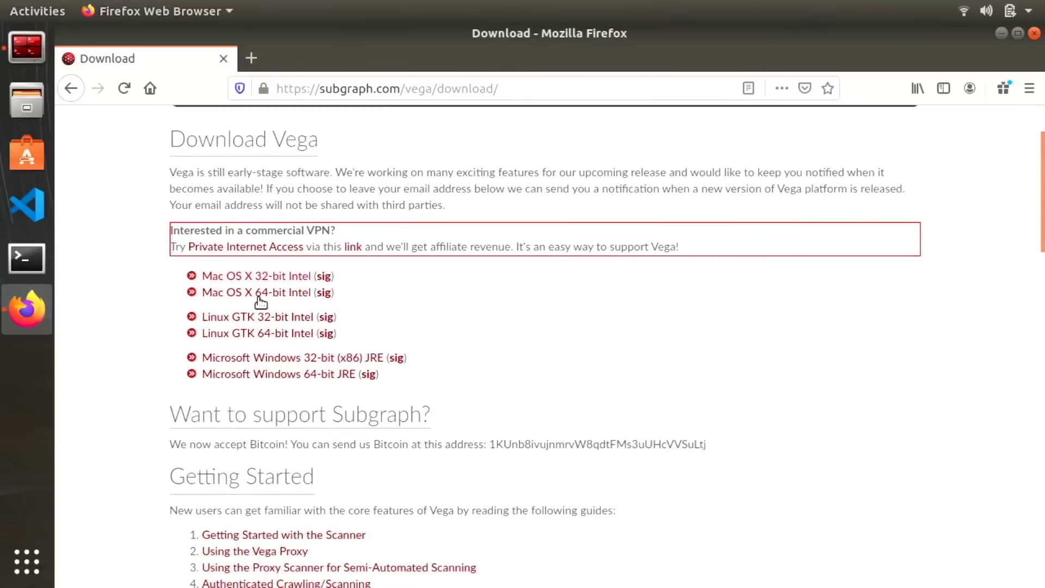
right_click(236, 336)
click(406, 459)
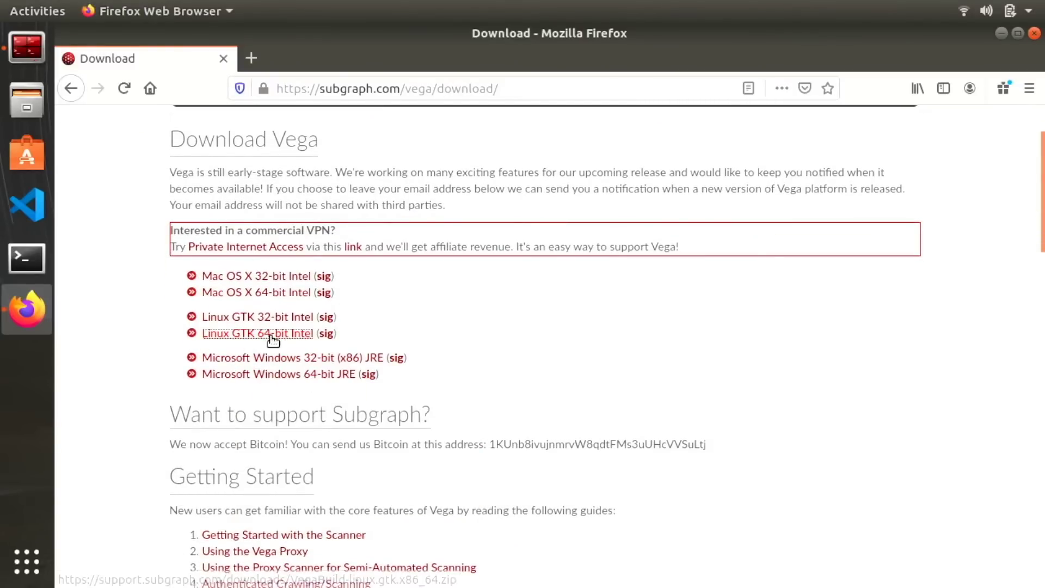
click(26, 45)
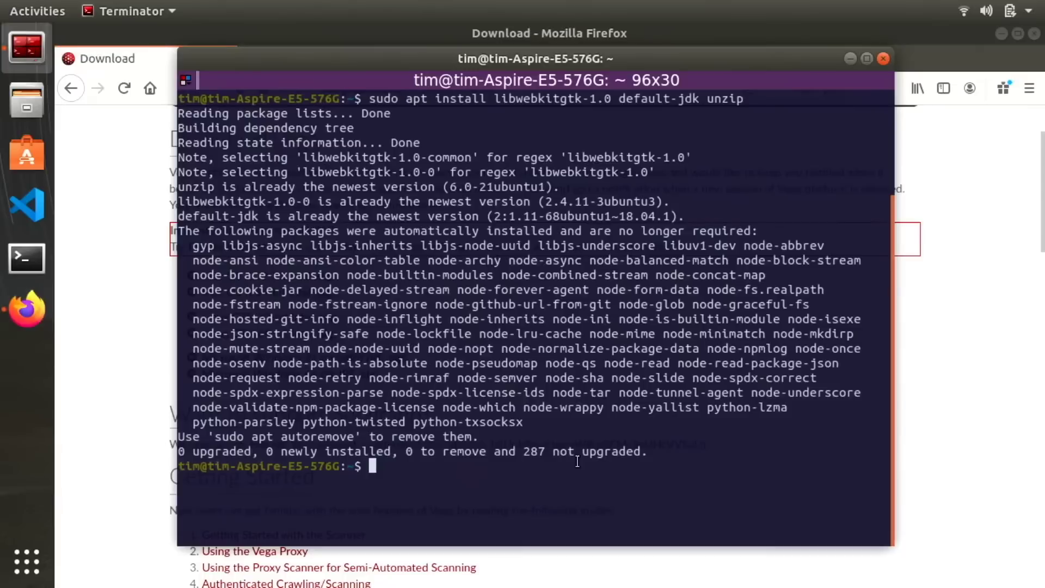
Move into ~/Repos and download the Vega zip with wget using the copied link.
text(cd Vega)
key(BackSpace)
key(BackSpace)
key(BackSpace)
text(Repos)
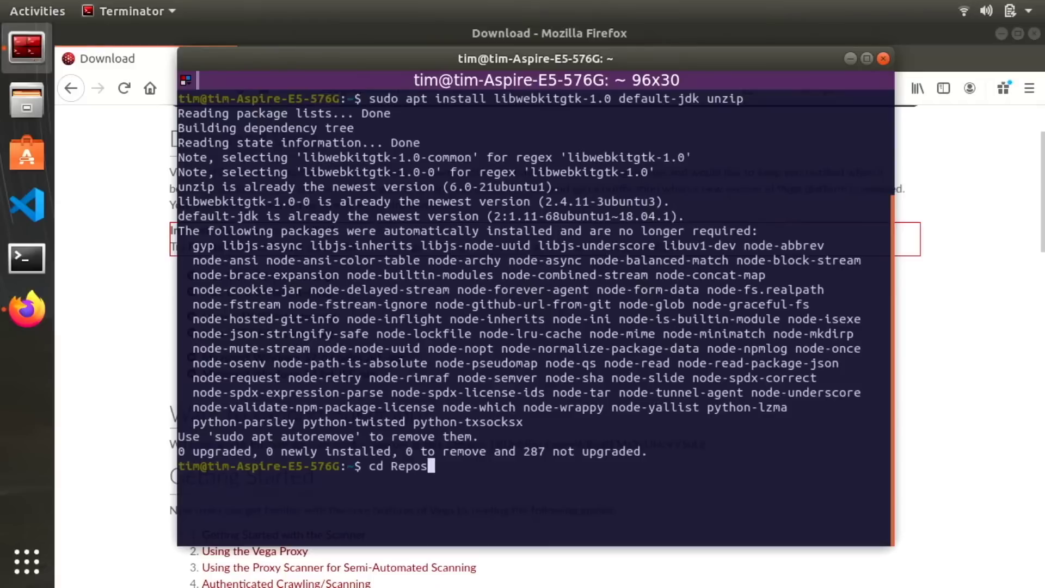
key(Return)
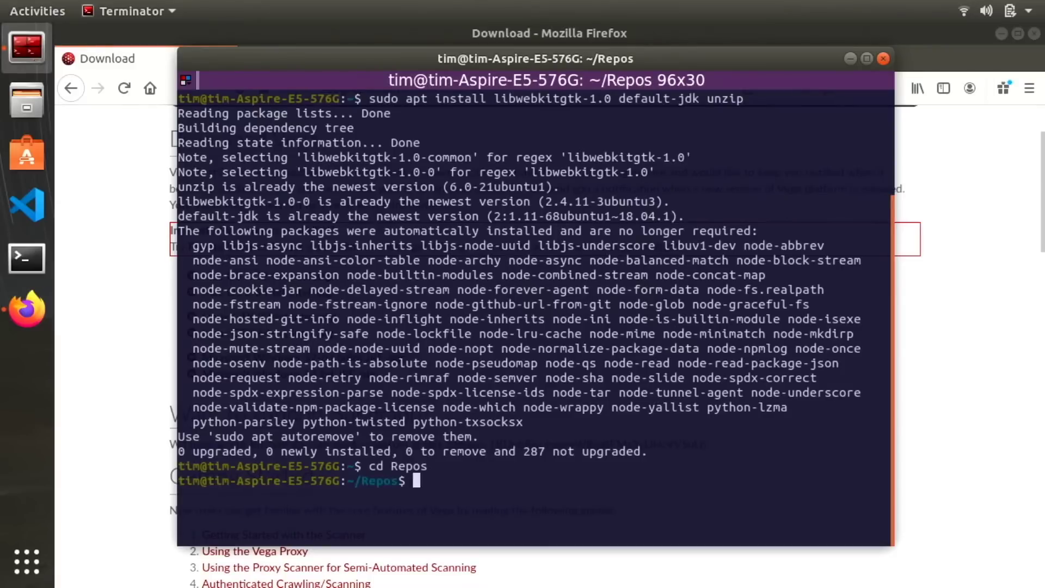
text(clear)
key(Return)
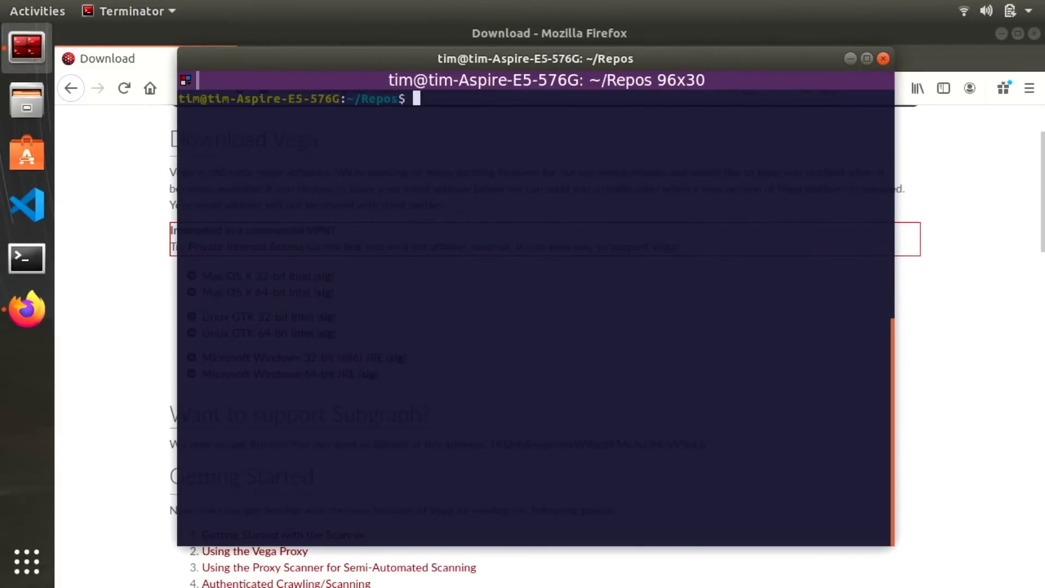
text(wget)
key(ctrl+shift+v)
key(Return)
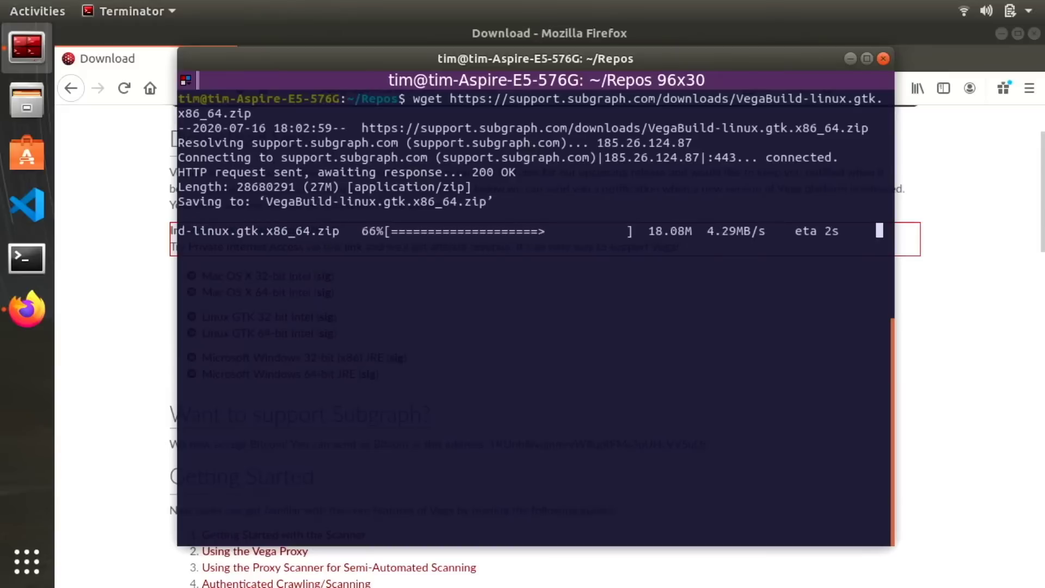
Unzip VegaBuild-linux.gtk.x86_64.zip, answering y and then A to overwrite all existing files.
text(unzip)
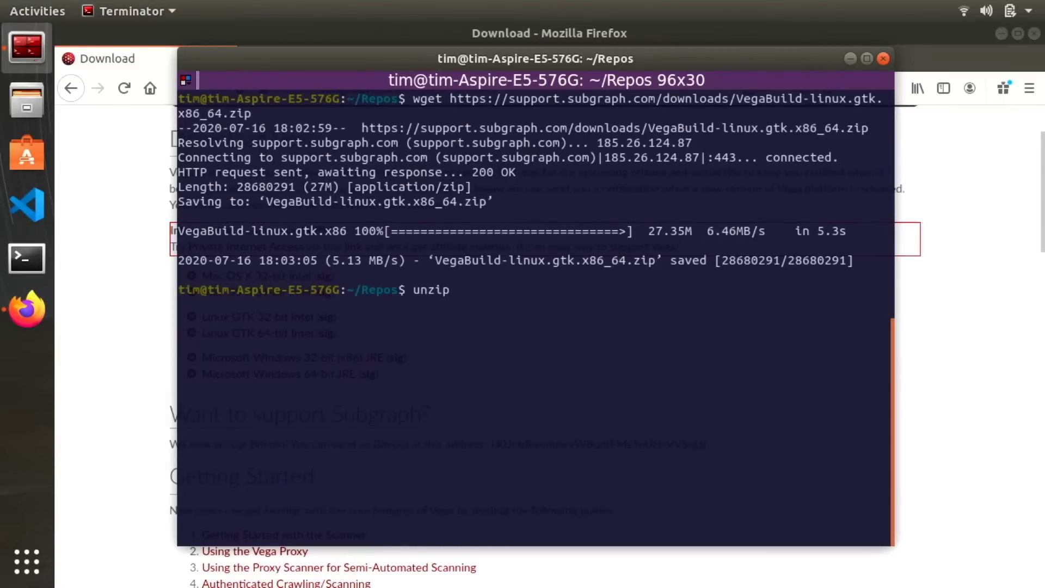
key(BackSpace)
key(BackSpace)
key(BackSpace)
key(BackSpace)
key(BackSpace)
key(BackSpace)
text(ls)
key(Return)
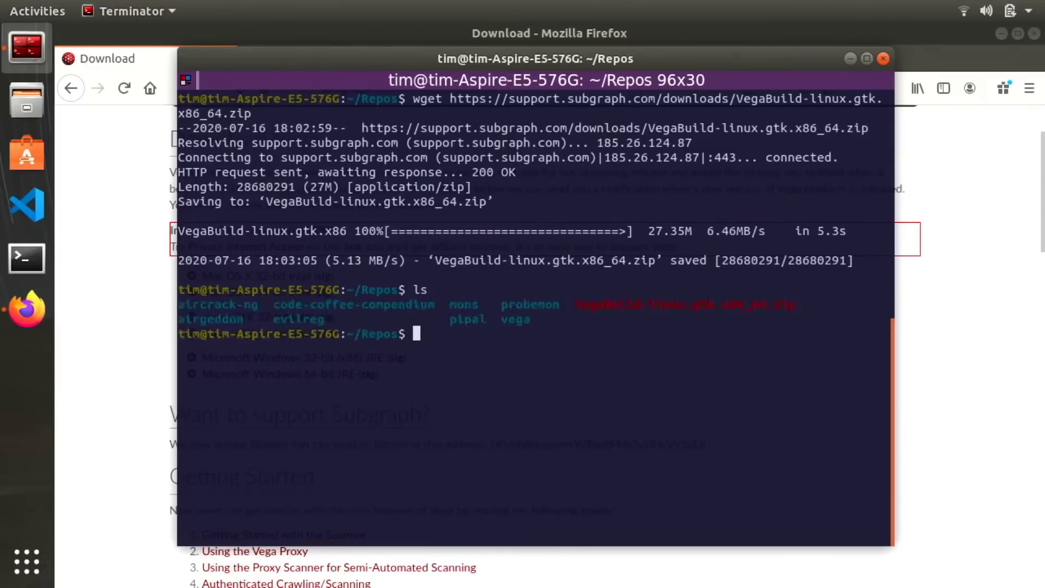
text(unzip V)
key(Tab)
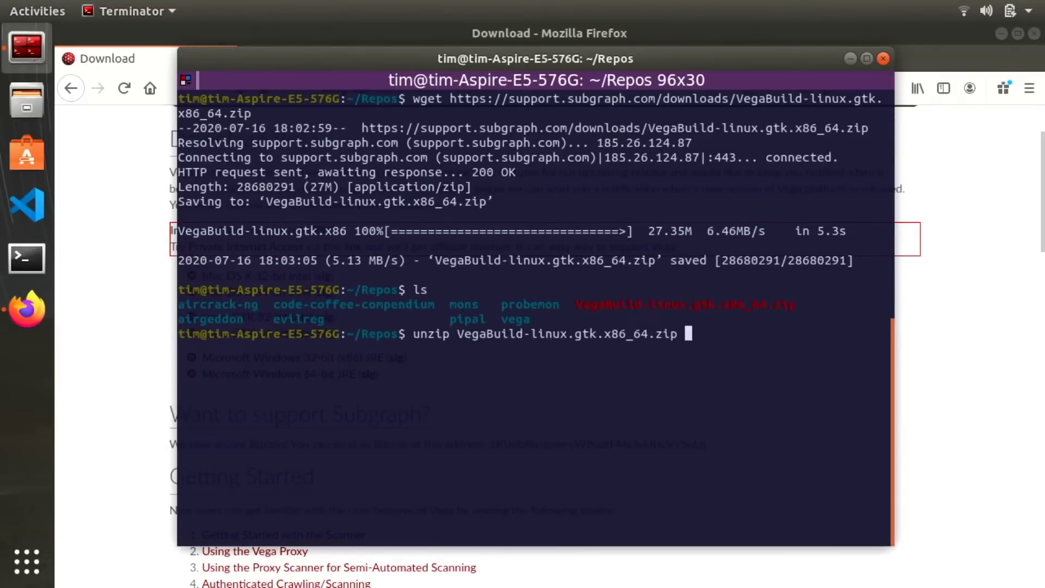
key(Return)
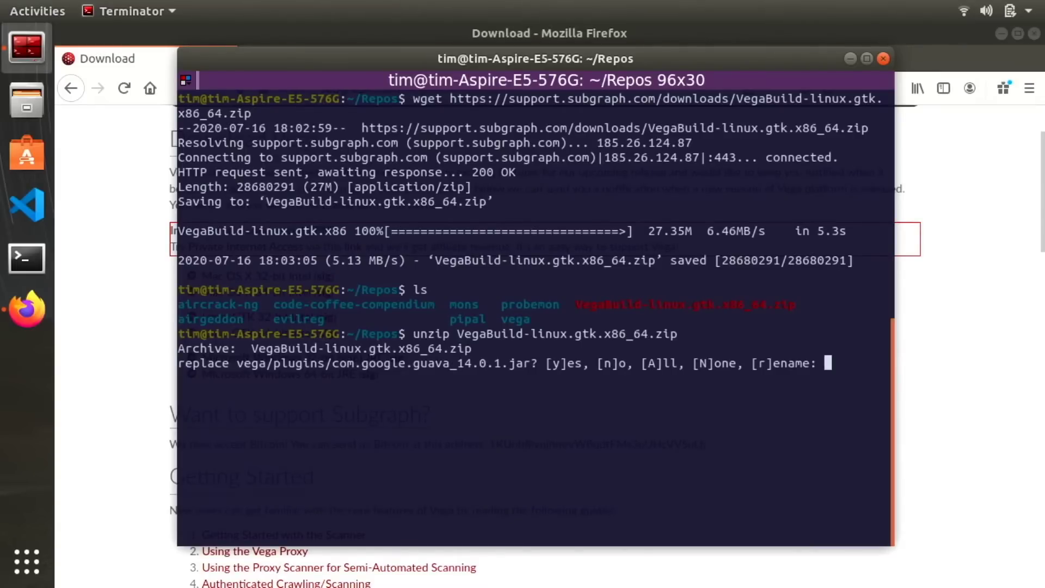
text(y)
key(Return)
text(A]ll, [N]one, [r]ename: A)
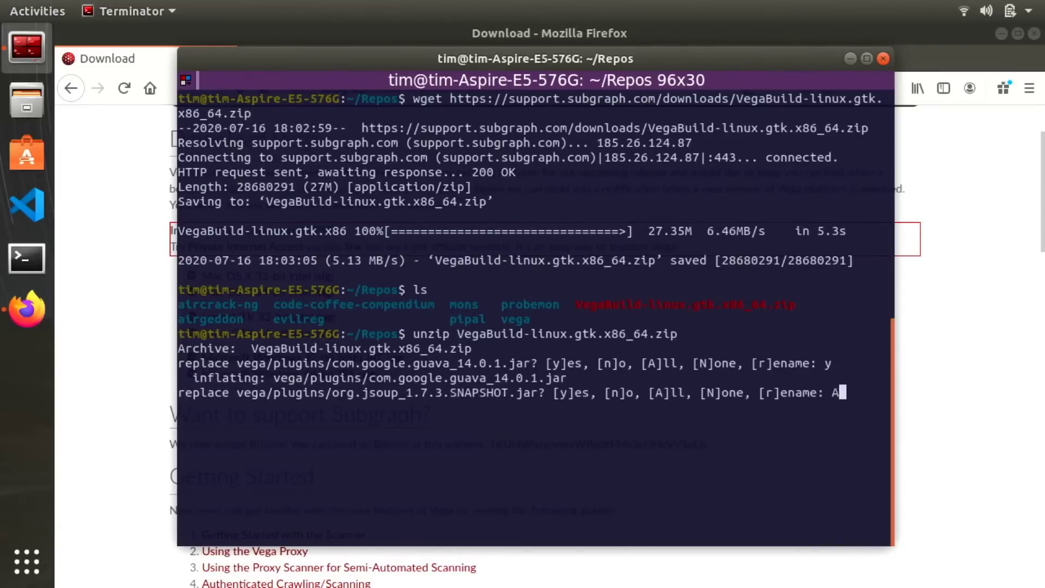
key(Return)
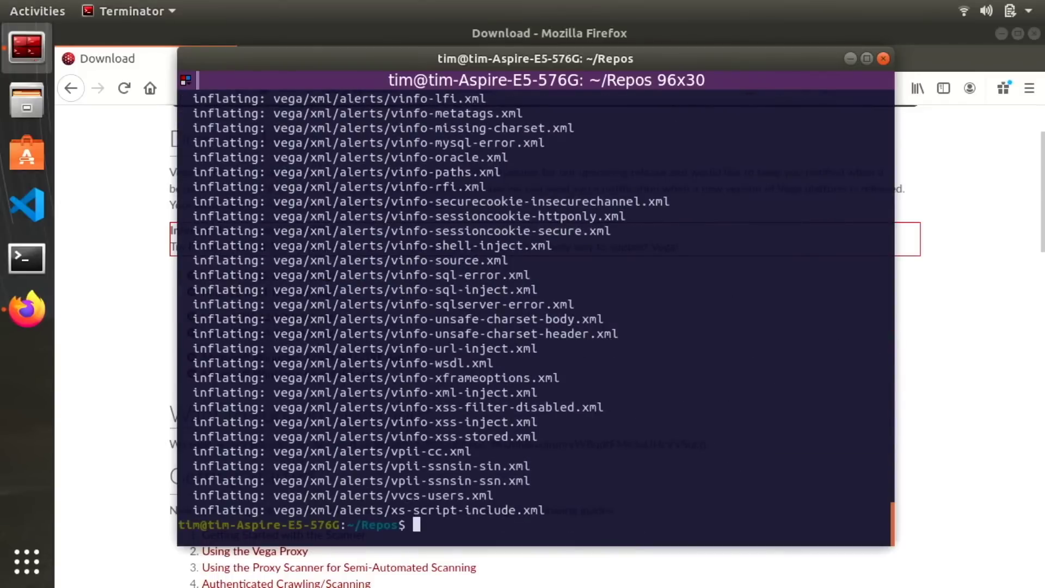
Clear the terminal and list the Repos folder contents.
text(clear)
key(Return)
text(ls)
key(Return)
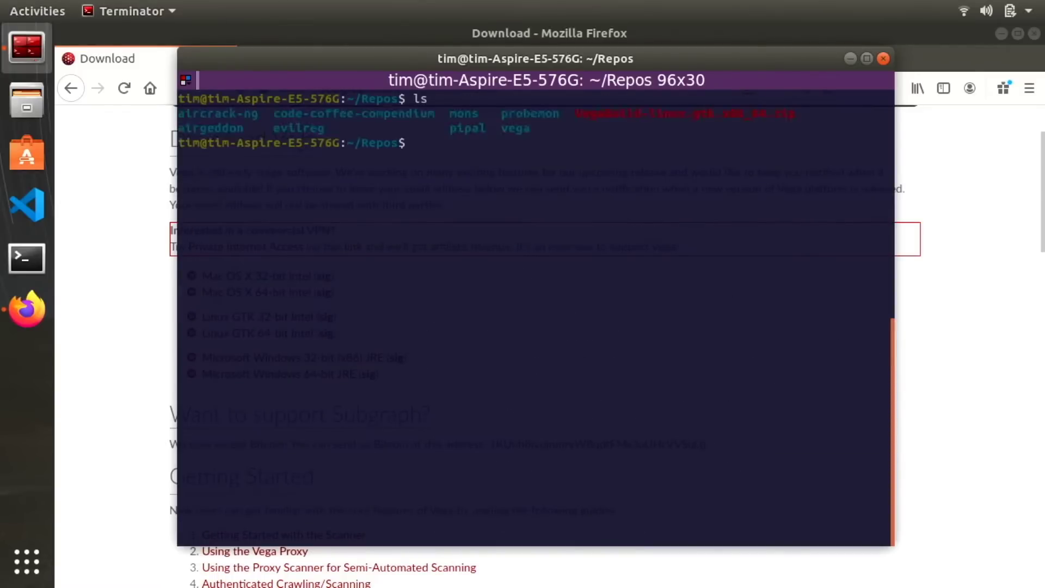
Enter the extracted vega folder and list its contents.
double_click(510, 136)
click(471, 156)
text(d vega)
key(Return)
text(ls)
key(Return)
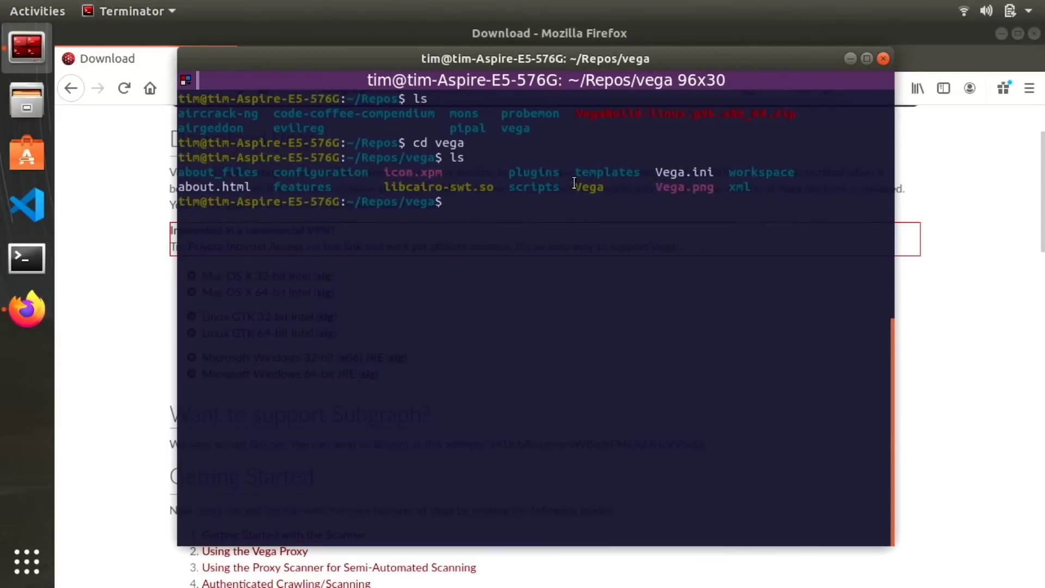
Launch Vega as root with sudo ./Vega.
drag(576, 185, 604, 189)
click(550, 229)
text(sudo ./vbe)
key(BackSpace)
key(BackSpace)
key(BackSpace)
text(Vega)
key(Return)
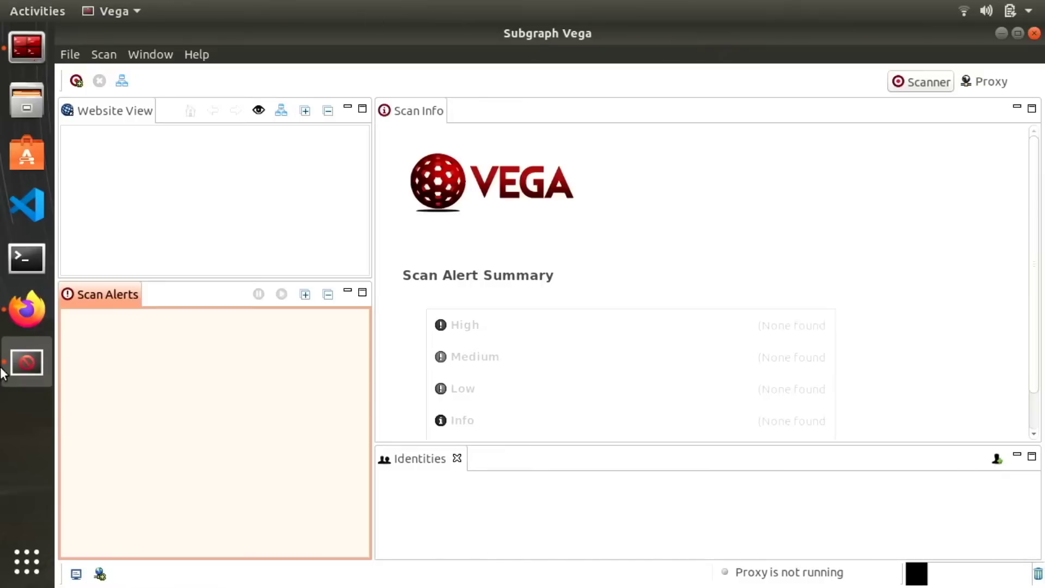
Stop the running Vega process and clear the terminal.
click(1001, 32)
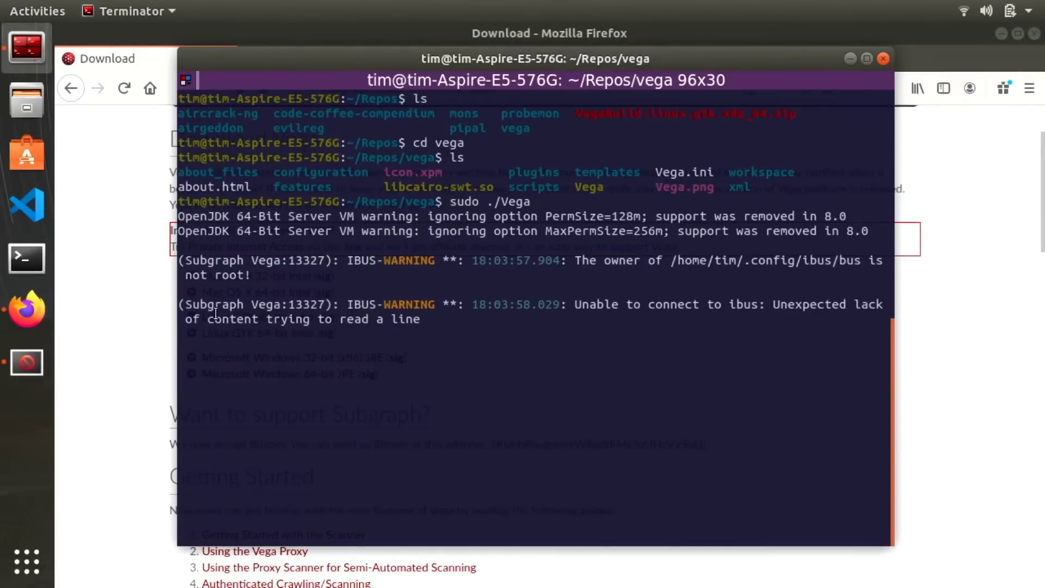
key(ctrl+c)
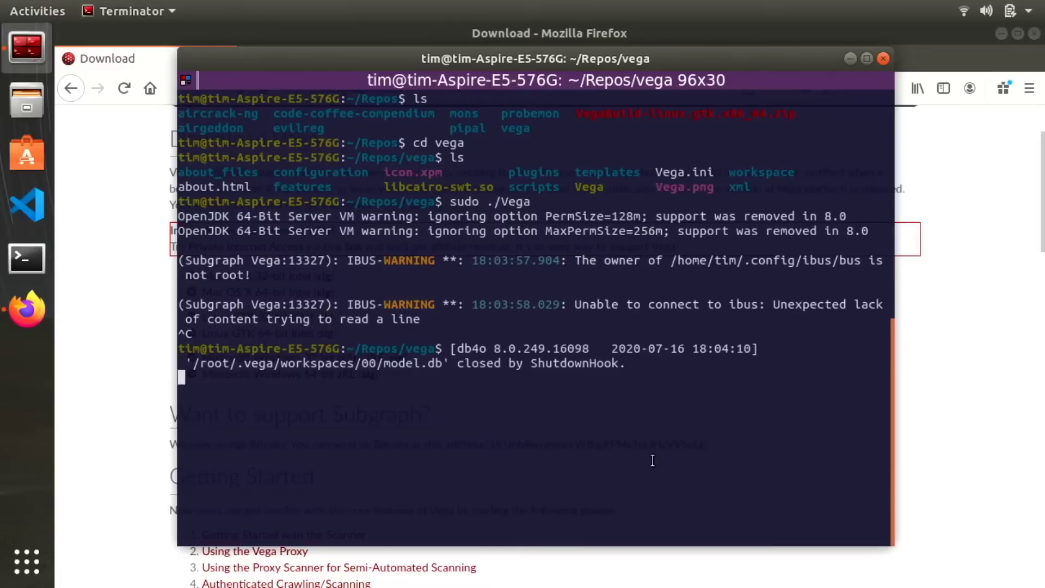
key(Return)
text(clear)
key(Return)
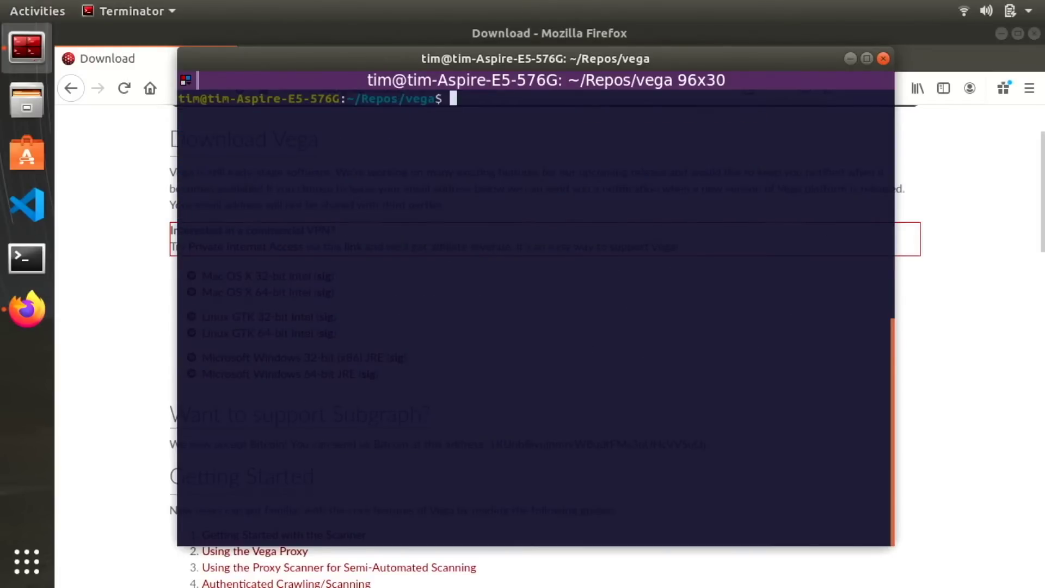
List the installed Java alternatives with sudo update-alternatives --config java.
text(sudo update-alternat)
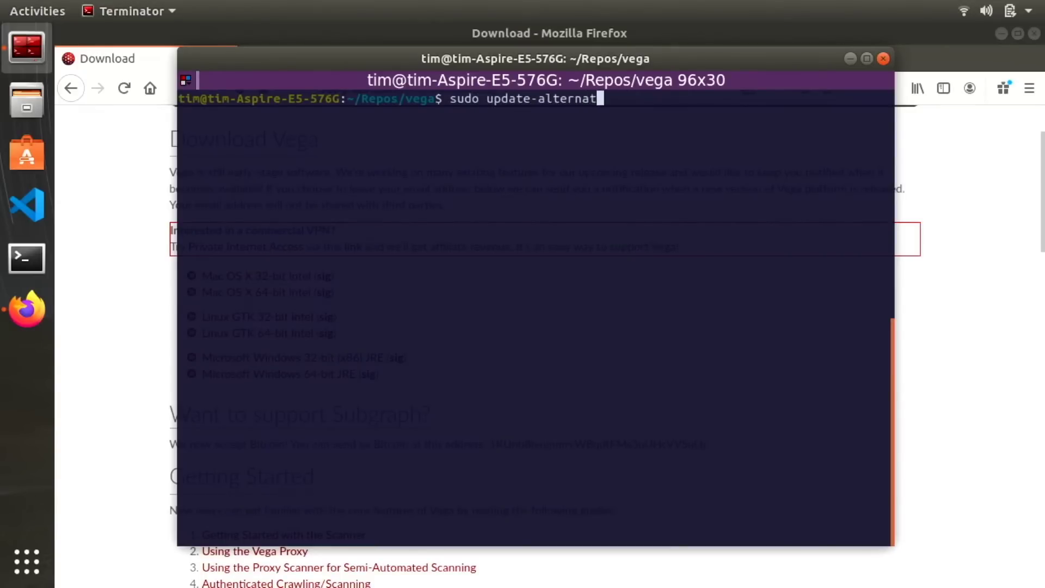
key(Tab)
text(--config j)
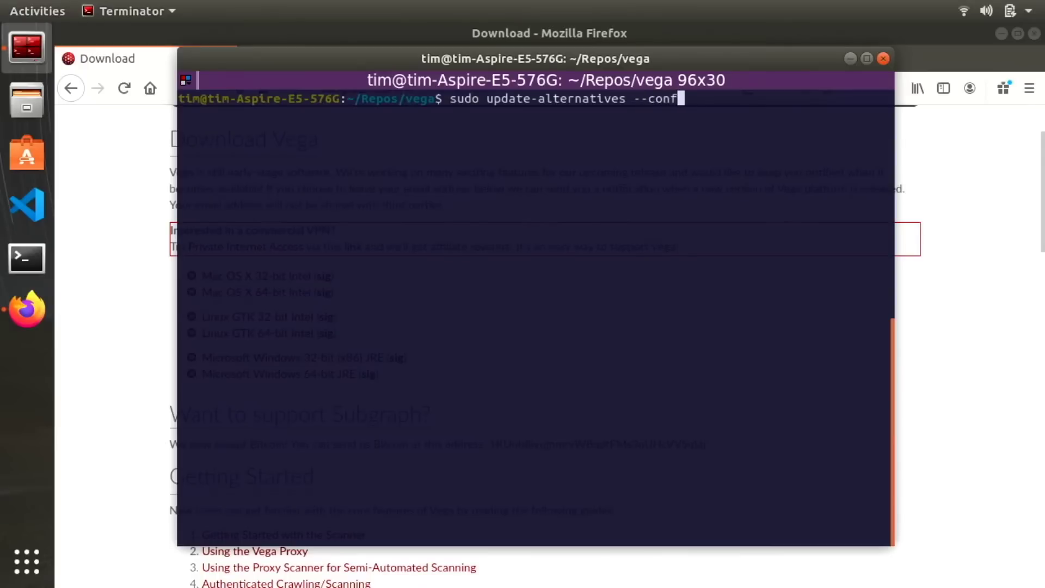
text(ava)
key(Return)
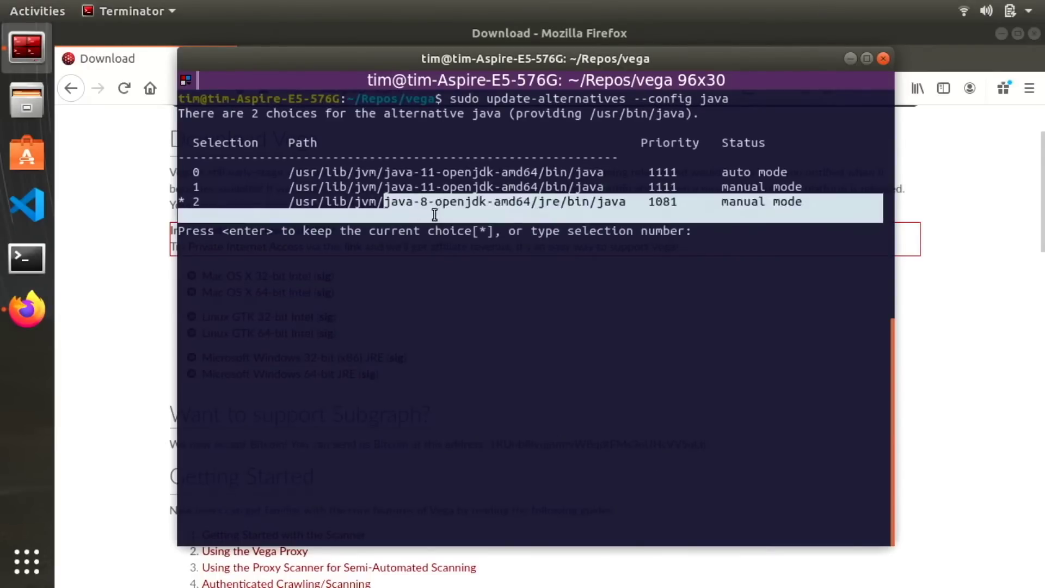
Choose selection 2 to make OpenJDK java-8 the default Java.
drag(385, 202, 428, 202)
drag(726, 202, 883, 202)
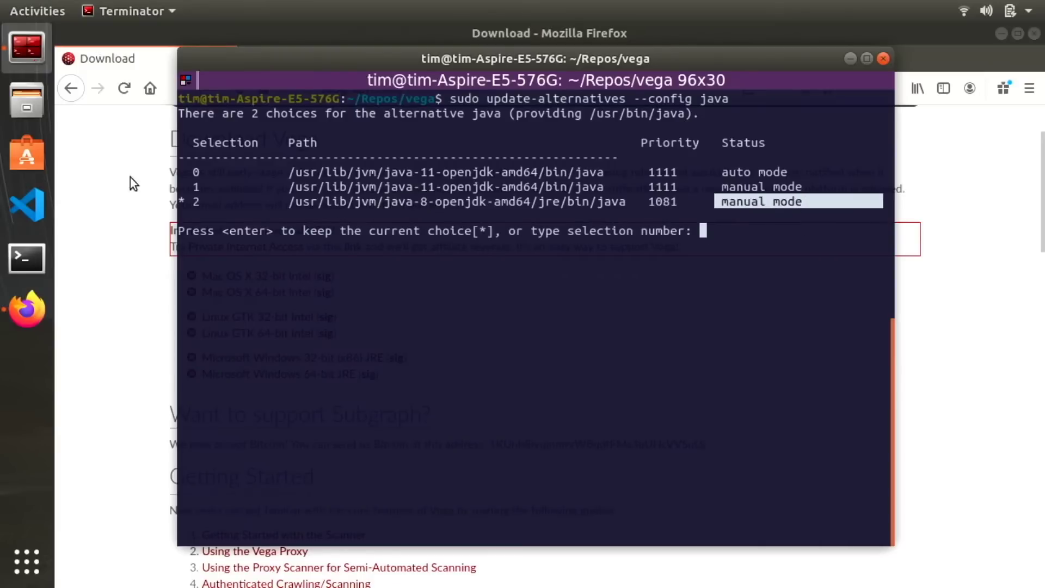
drag(193, 172, 839, 202)
click(839, 201)
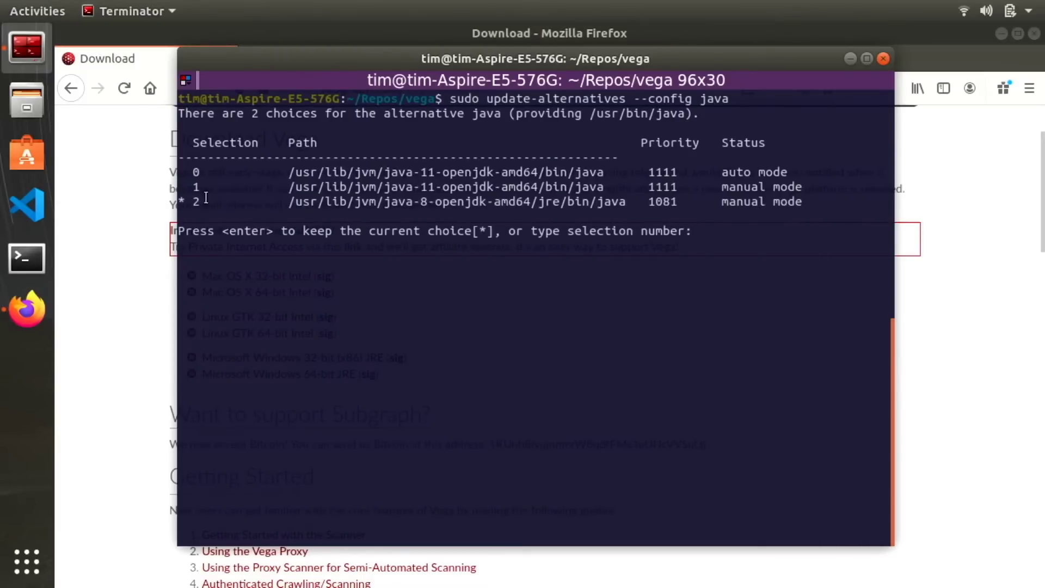
drag(180, 200, 817, 205)
click(410, 195)
drag(381, 196, 429, 203)
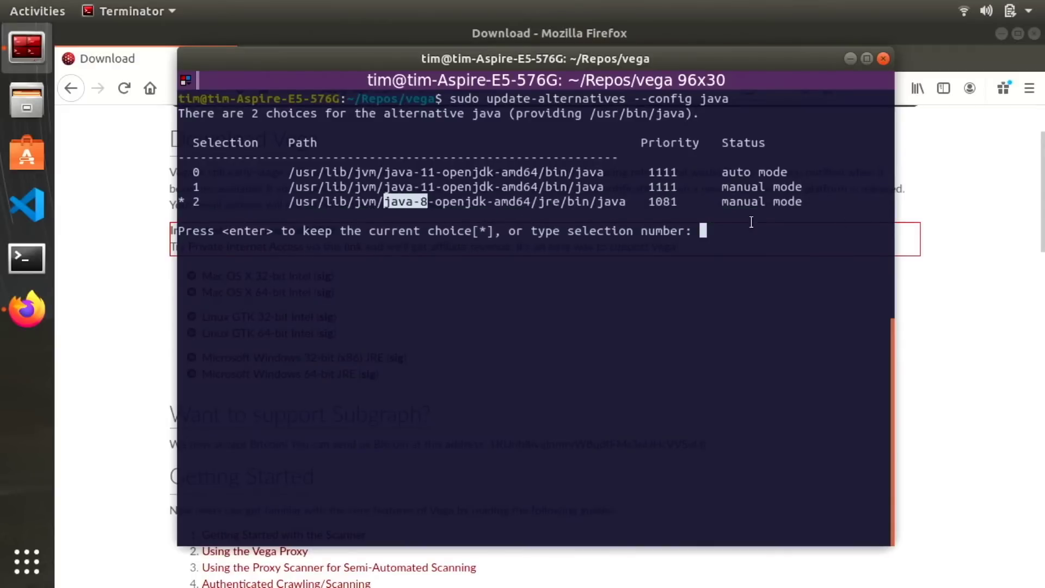
drag(714, 202, 812, 195)
click(812, 195)
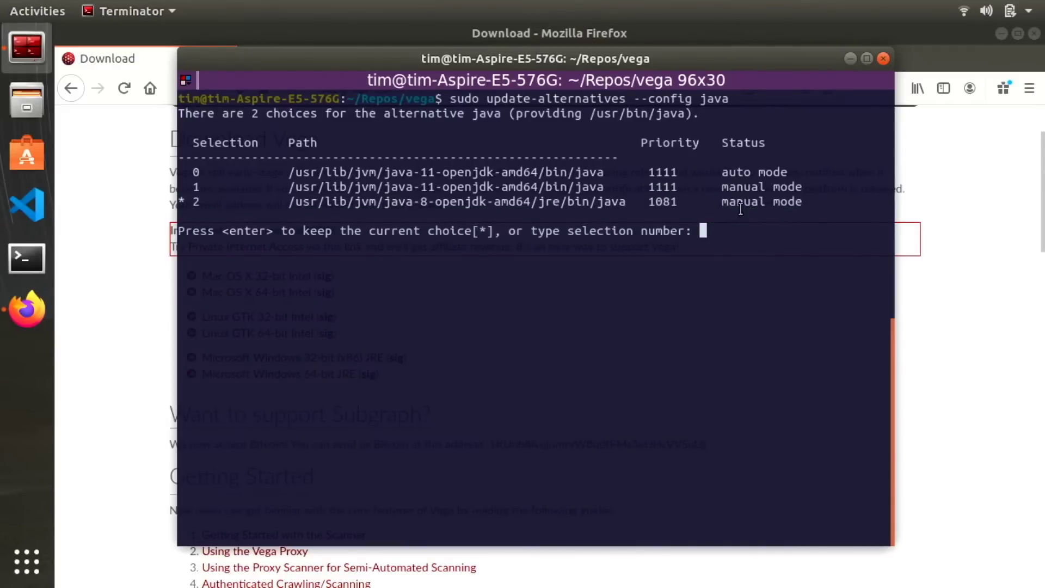
text(2)
key(Return)
Clear the screen and relaunch Vega with ./Vega from the vega folder.
key(ctrl+l)
text(ls)
key(Return)
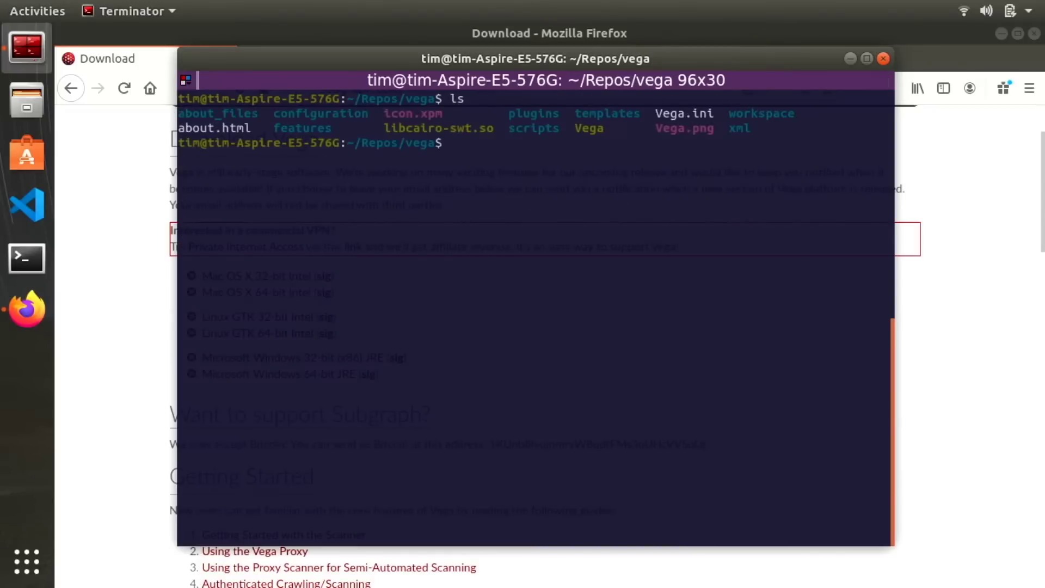
text(./Vega)
key(Return)
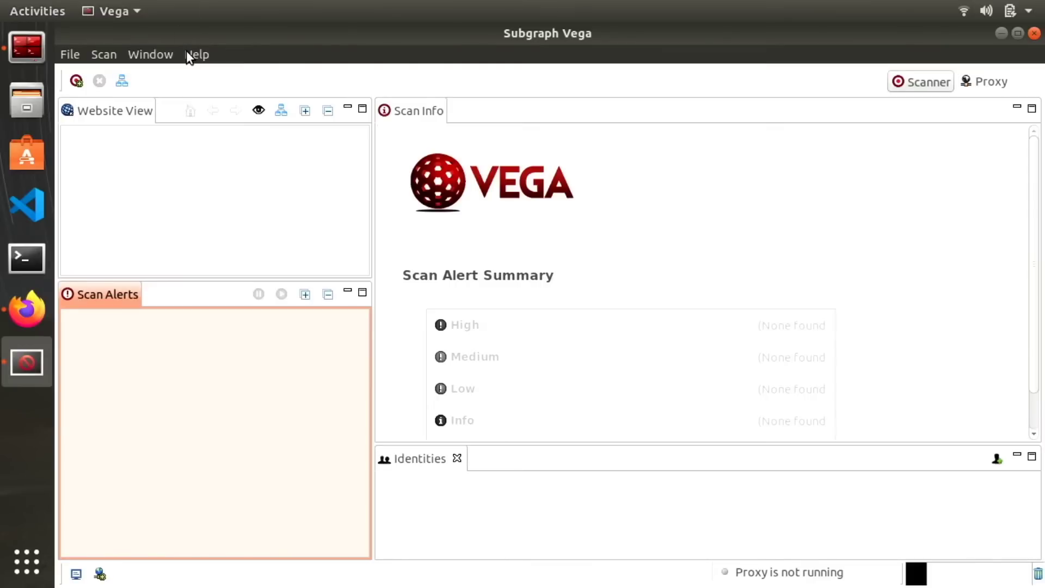
In Preferences, enable the SOCKS proxy at 127.0.0.1 port 9050 for all connections.
click(142, 54)
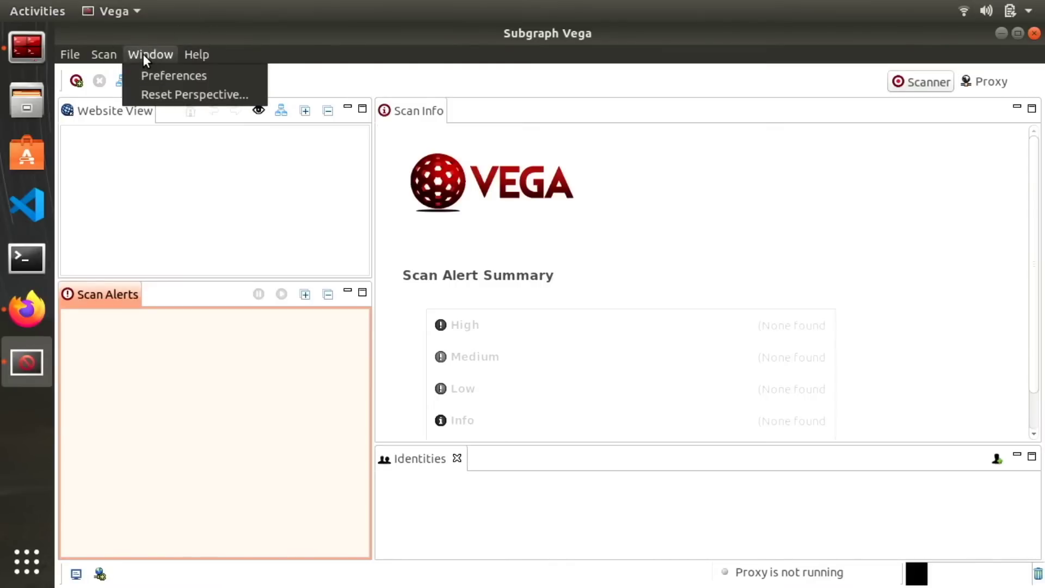
click(162, 74)
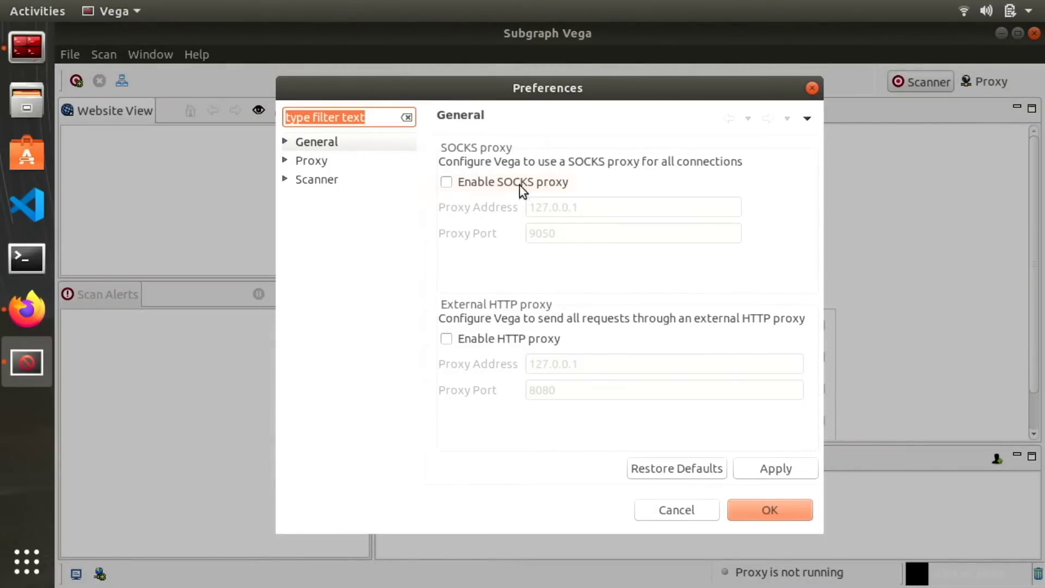
click(494, 182)
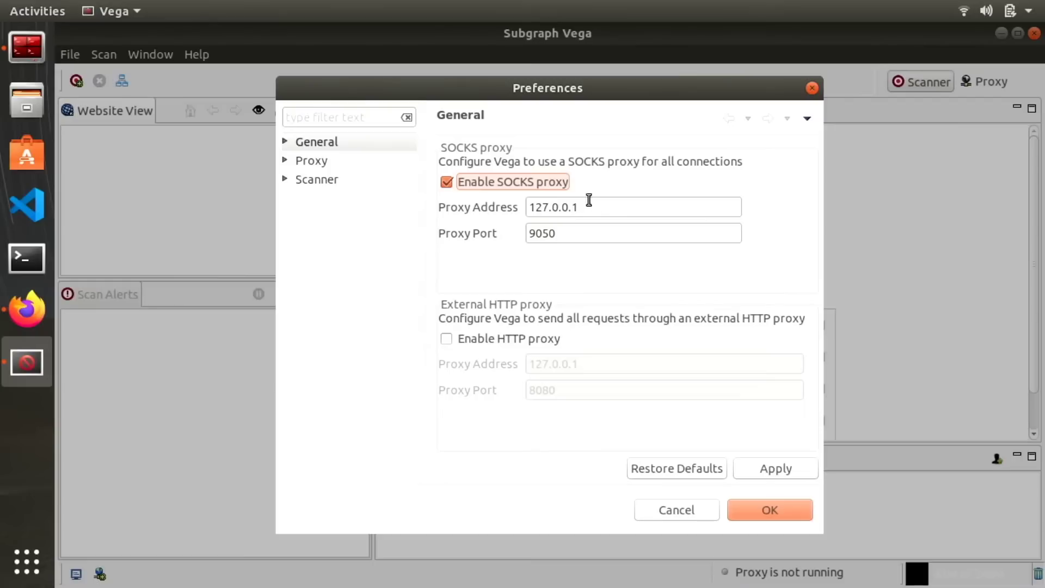
drag(605, 206, 498, 211)
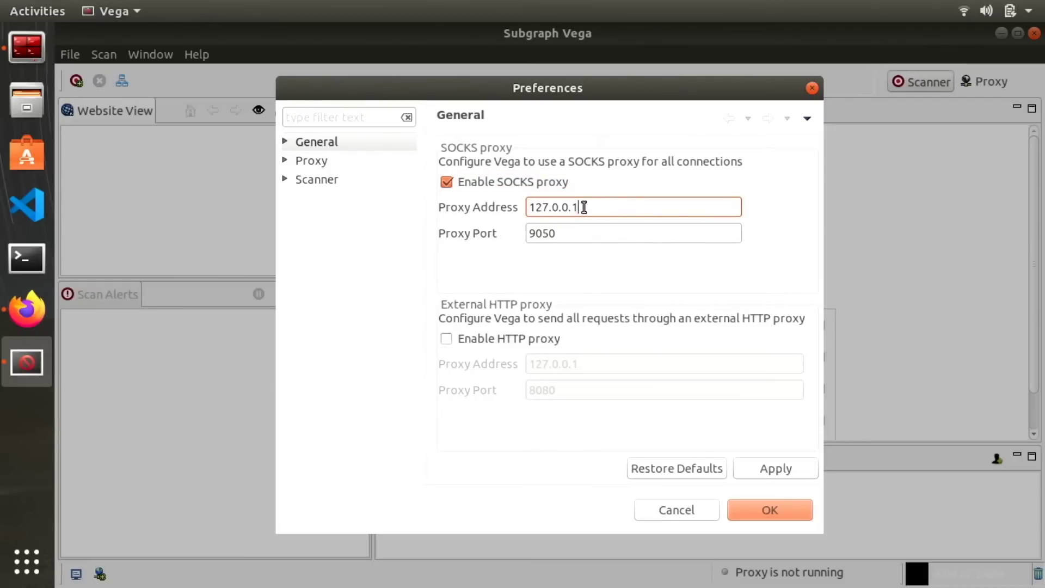
drag(599, 210, 515, 207)
click(569, 231)
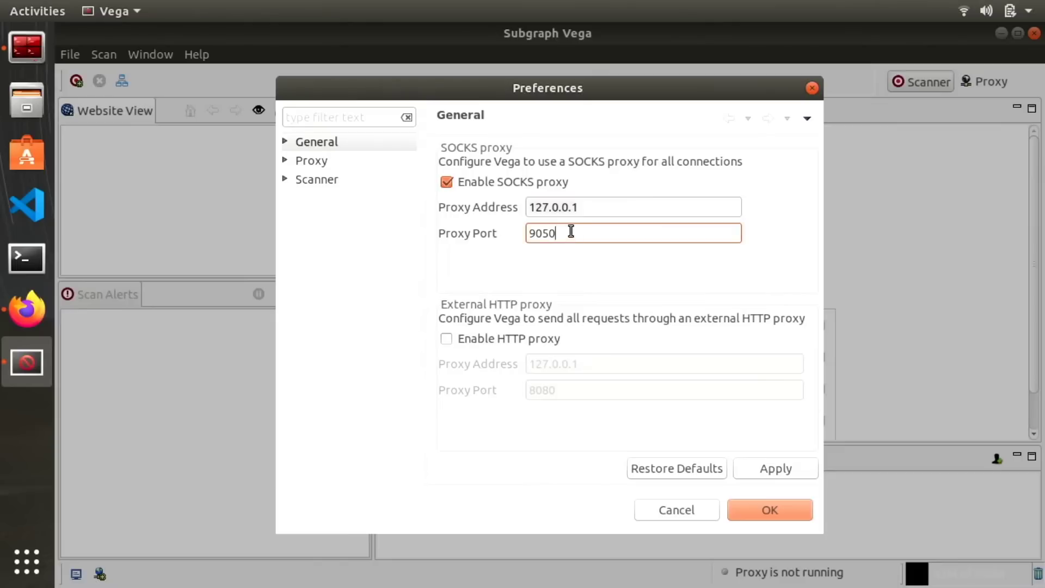
drag(564, 234, 508, 233)
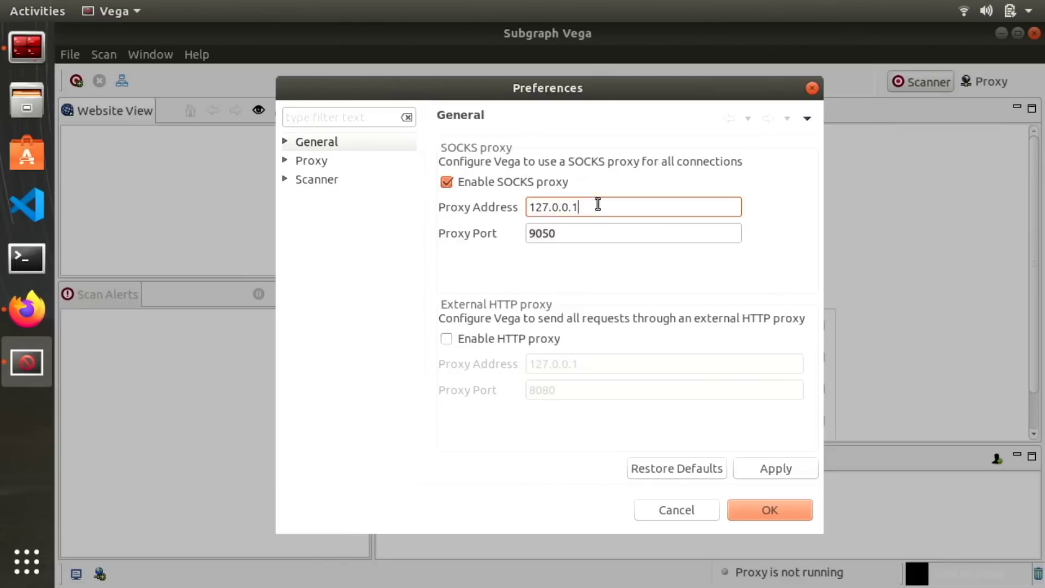
drag(597, 204, 478, 198)
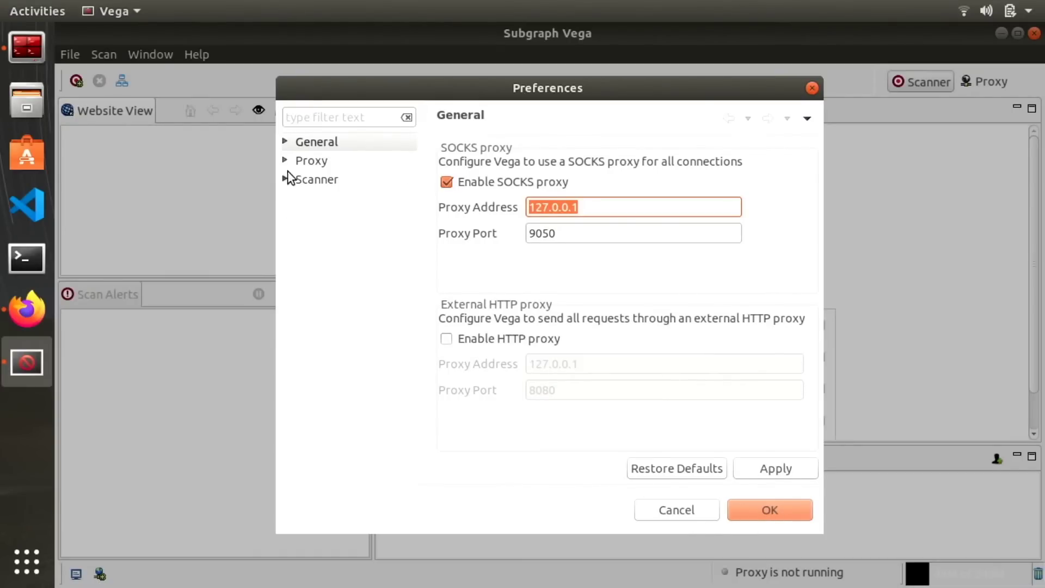
Keep the scanner at 5 requests per second and save the preferences.
click(316, 180)
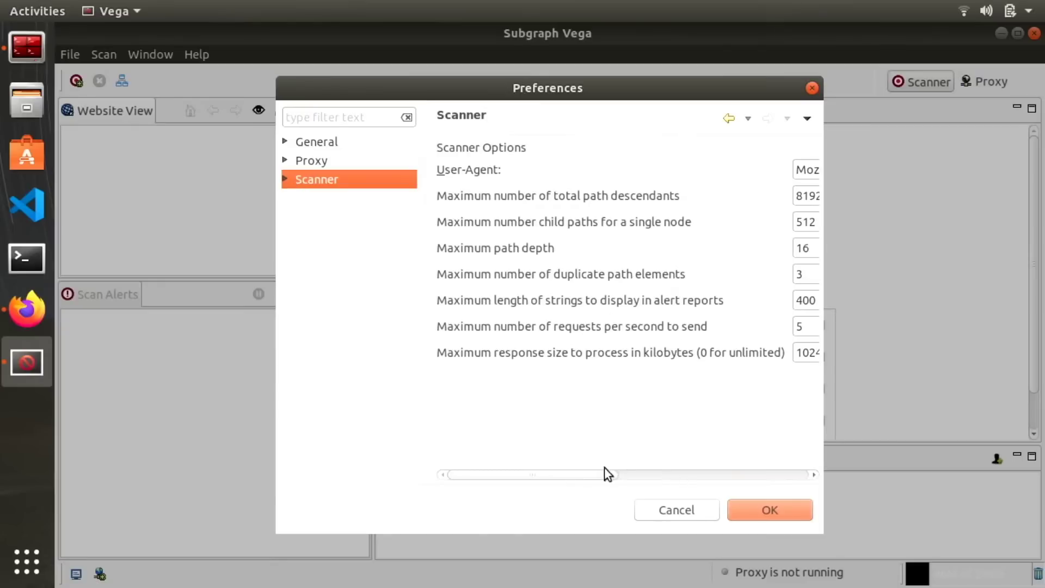
scroll(604, 473, right, 3)
scroll(545, 414, left, 3)
scroll(605, 475, right, 5)
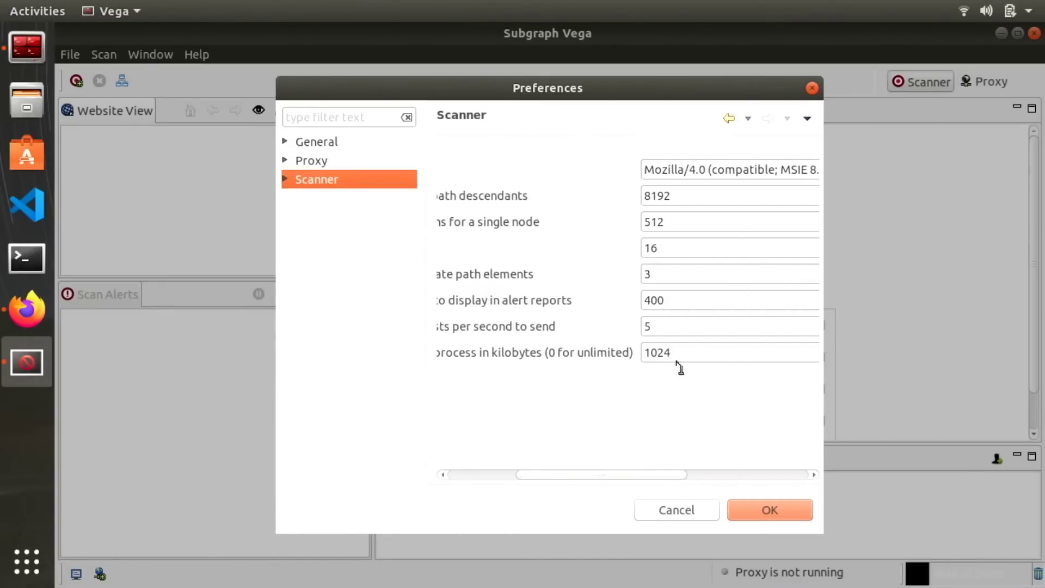
click(568, 322)
text(25)
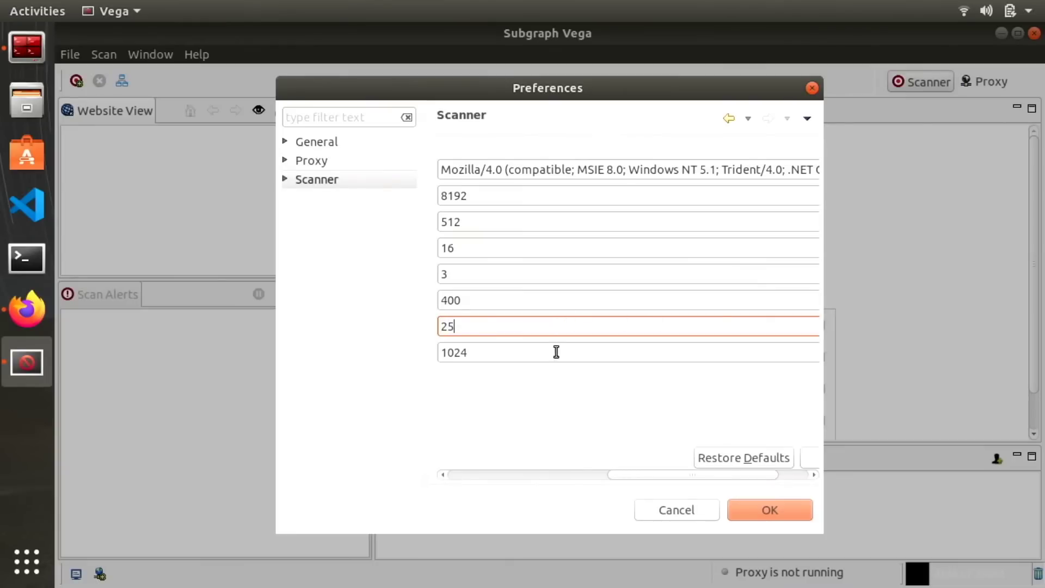
drag(668, 472, 521, 456)
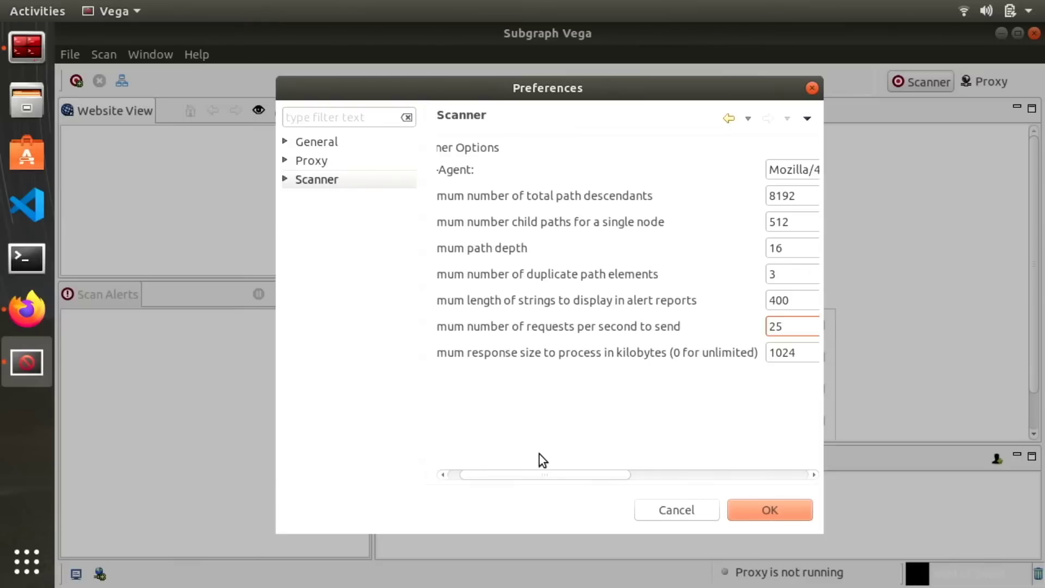
drag(546, 474, 583, 478)
key(BackSpace)
key(BackSpace)
text(5)
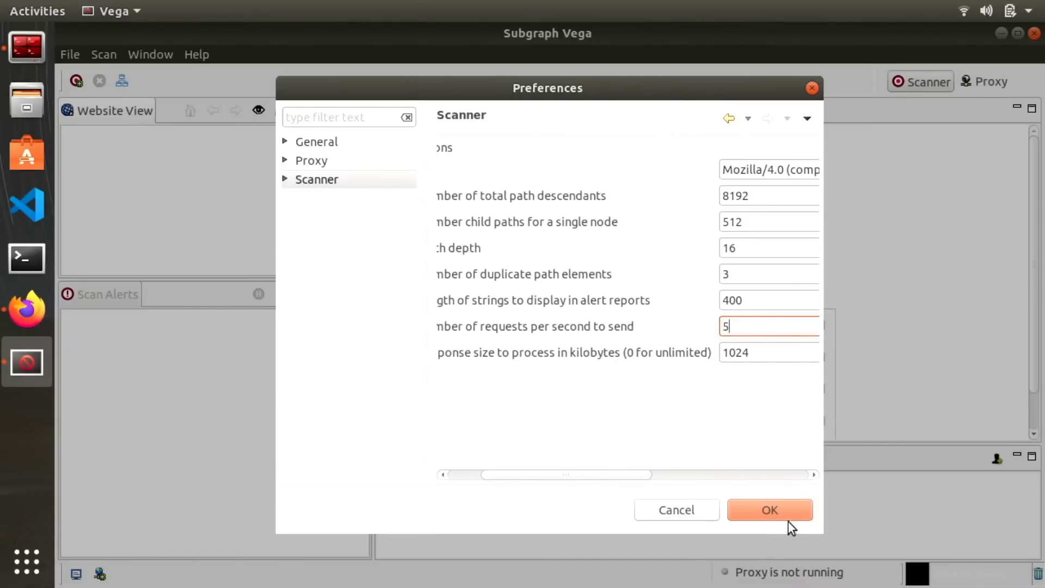
click(776, 514)
click(73, 58)
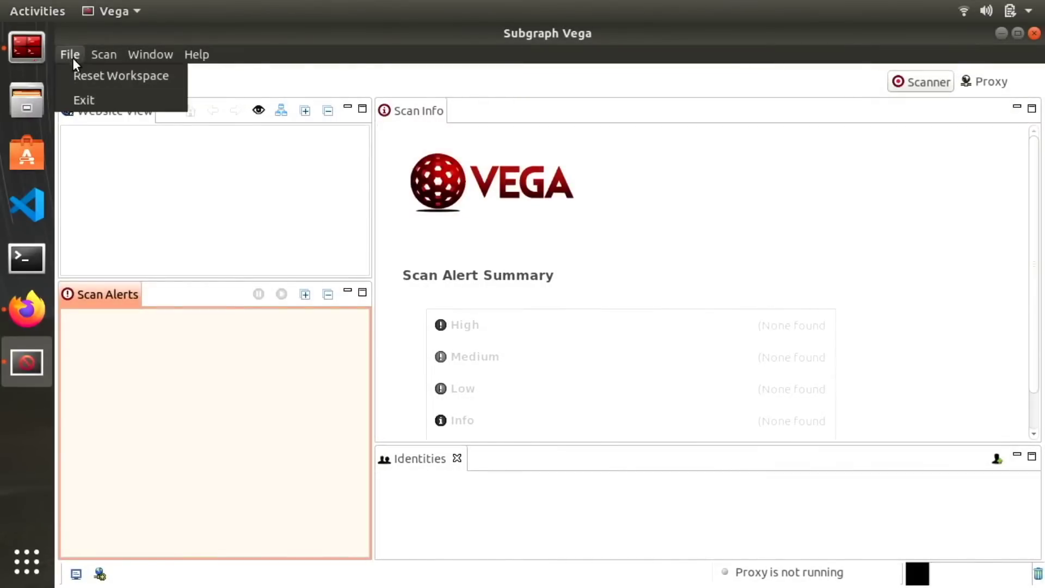
mouse_move(111, 61)
click(147, 80)
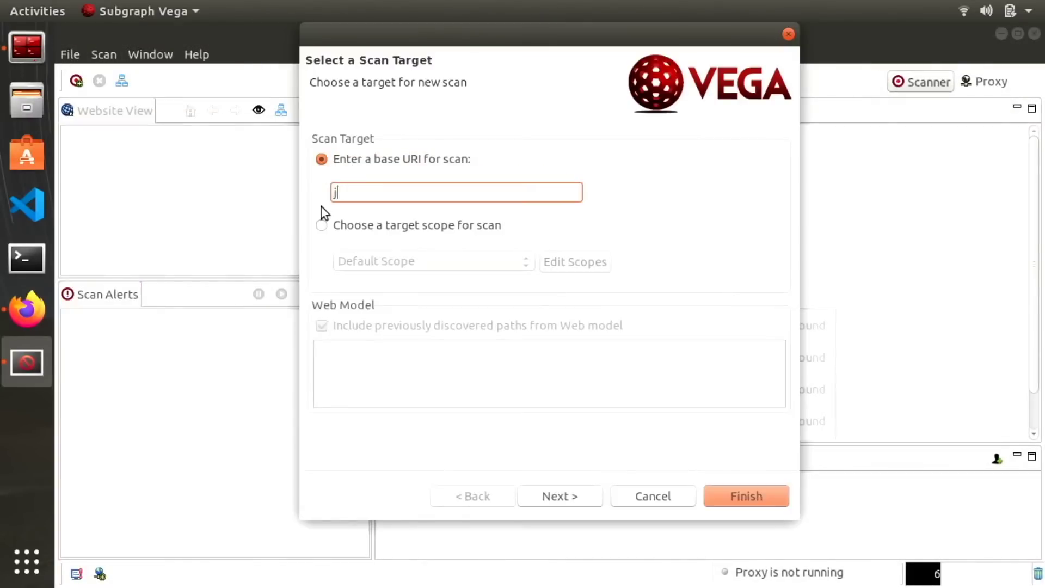
text(ht)
text(ps://null-byte)
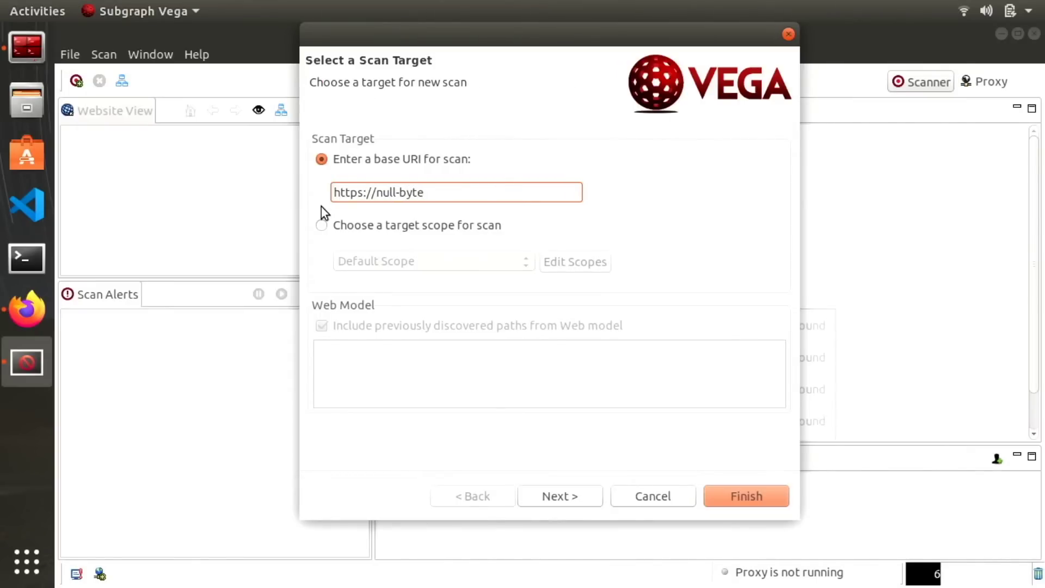
text(.wonderhowto.com)
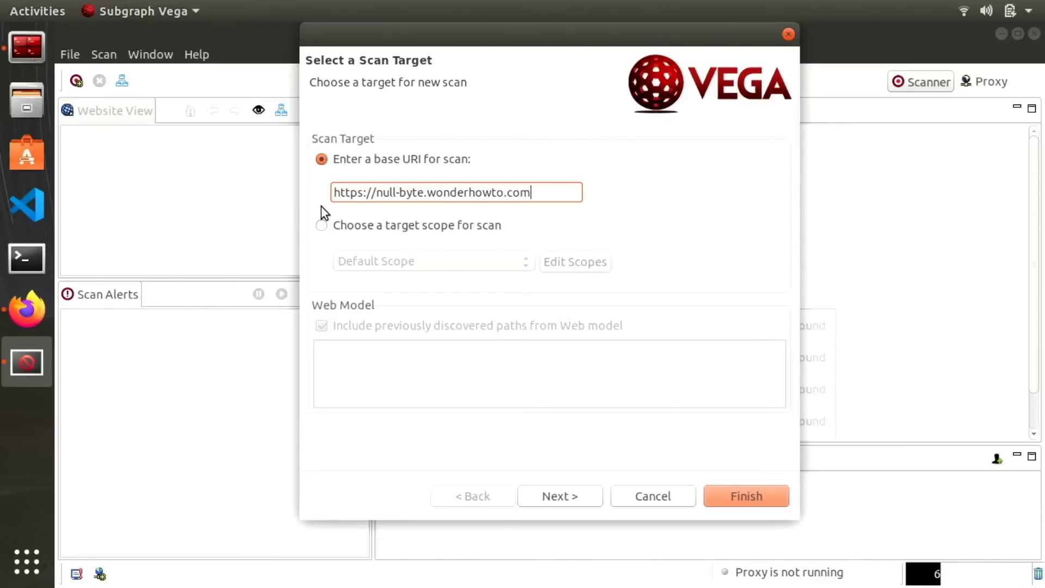
text(/)
click(572, 495)
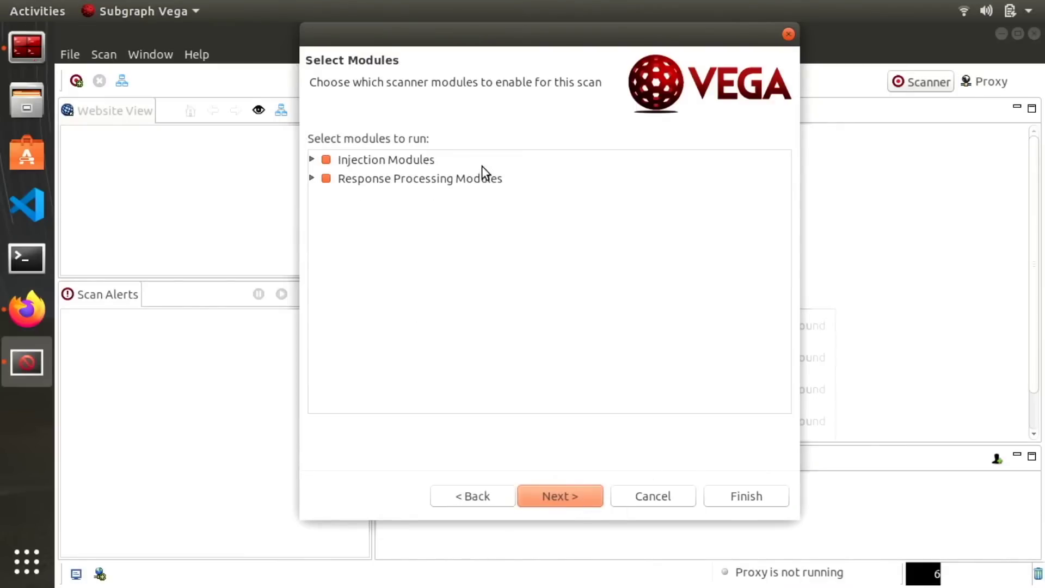
Enable the Integer Overflow Injection Checks module.
click(312, 159)
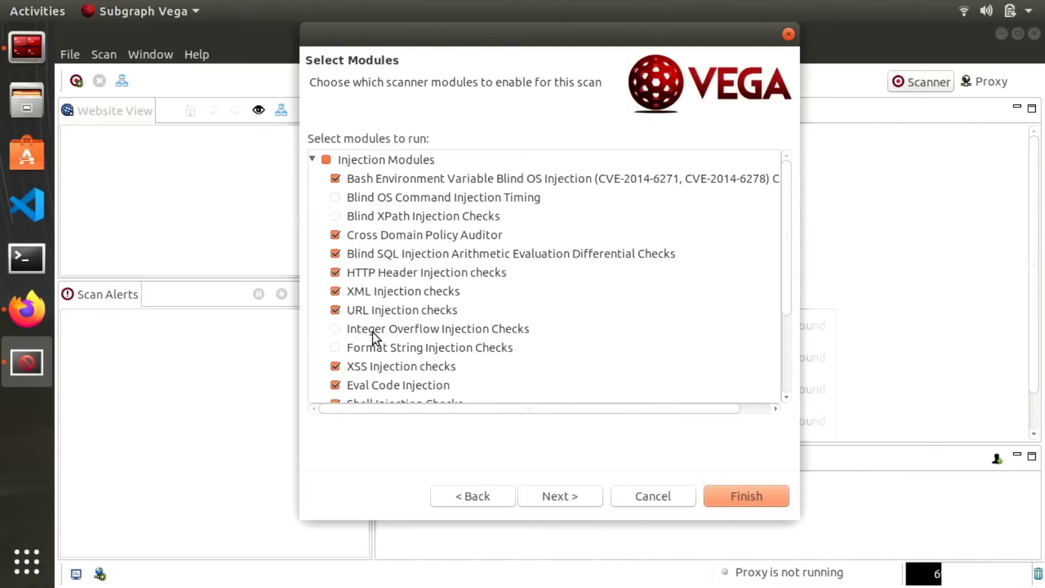
click(336, 329)
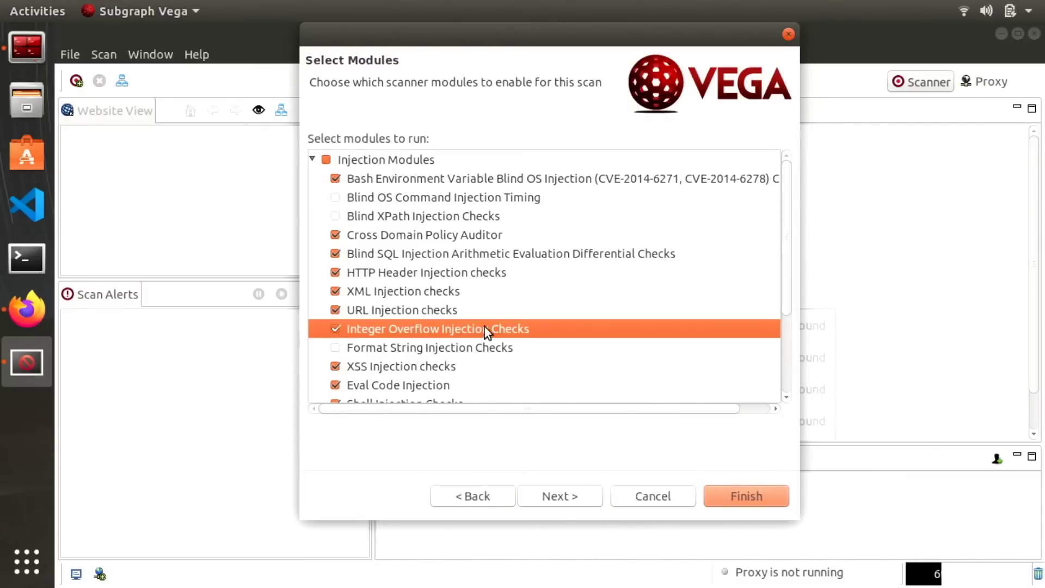
scroll(493, 296, down, 3)
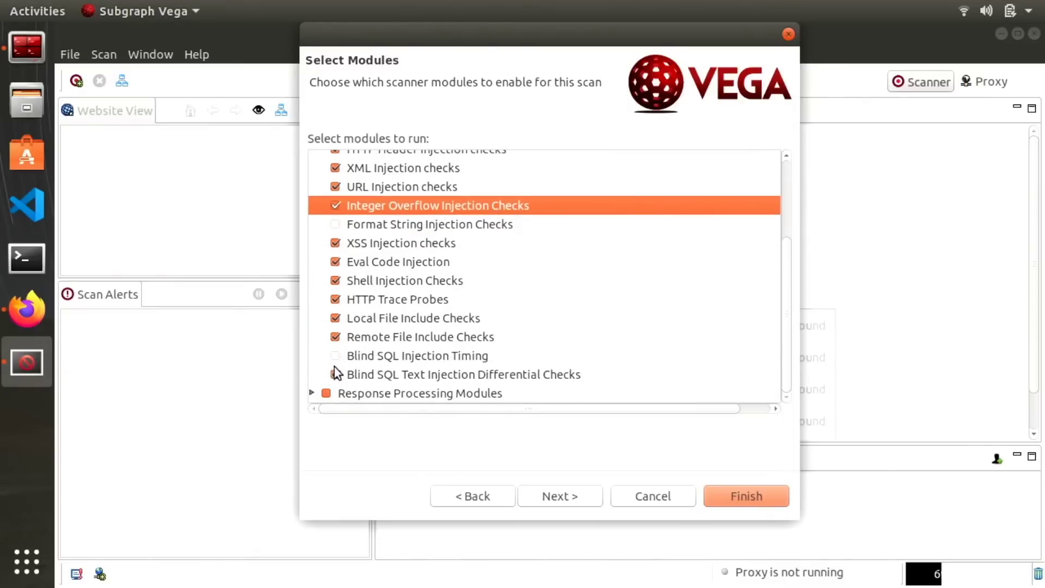
scroll(472, 341, up, 3)
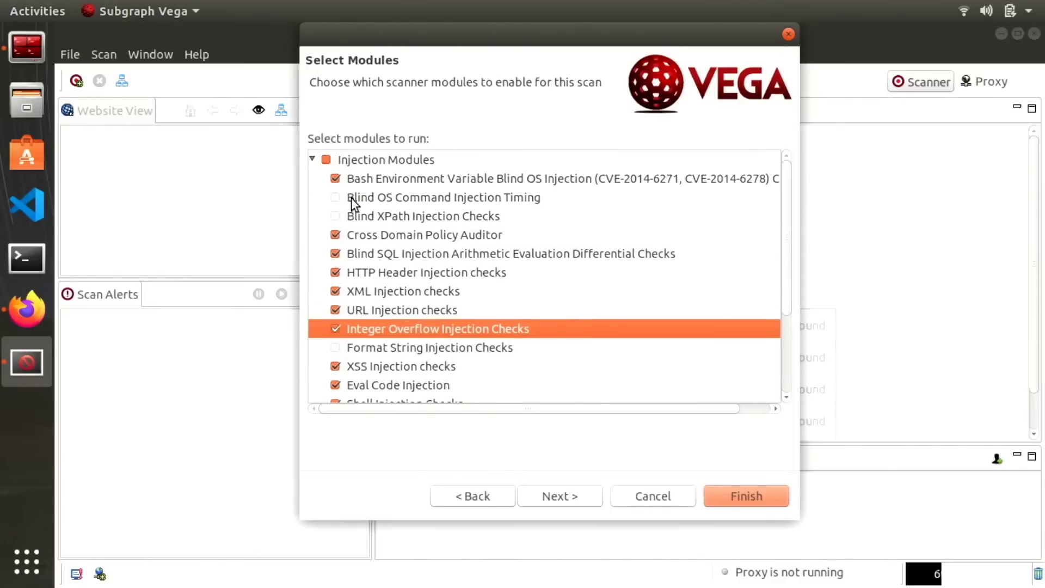
click(313, 159)
Enable the Social Security Number Detector and Credit Card Identification response-processing modules.
click(313, 179)
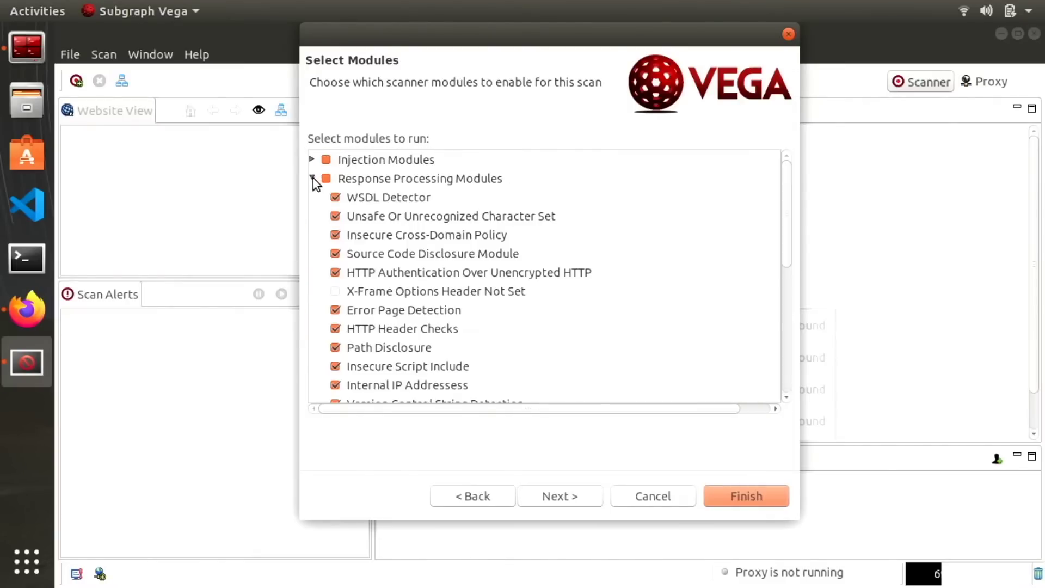
click(406, 293)
scroll(444, 252, down, 4)
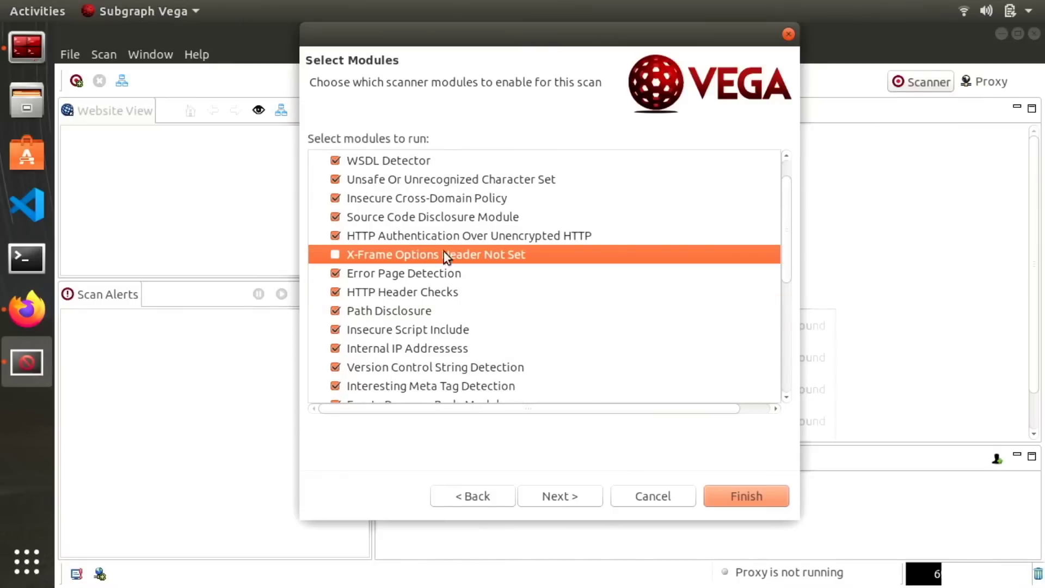
click(401, 330)
click(336, 312)
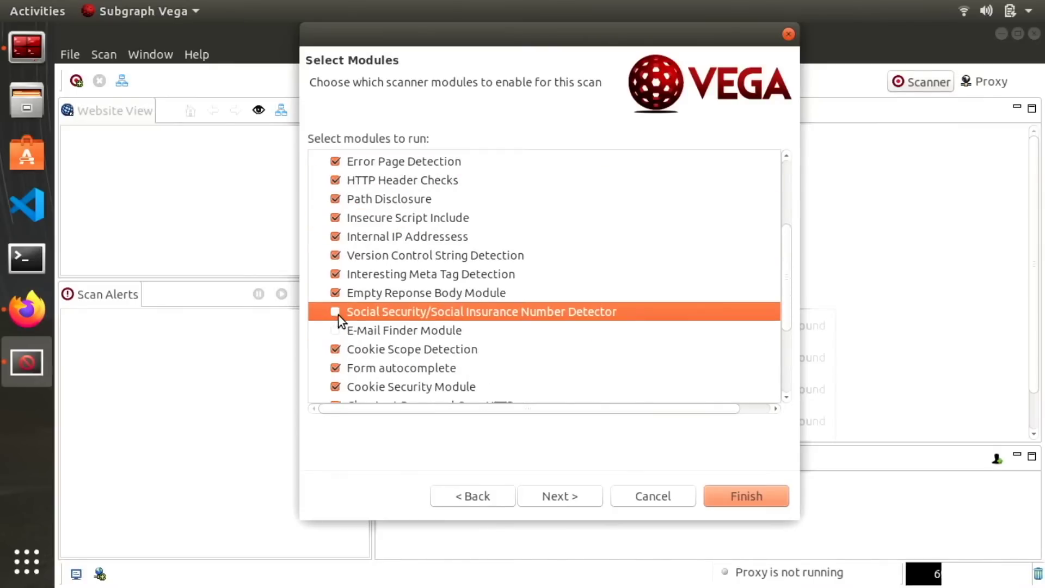
scroll(395, 260, down, 3)
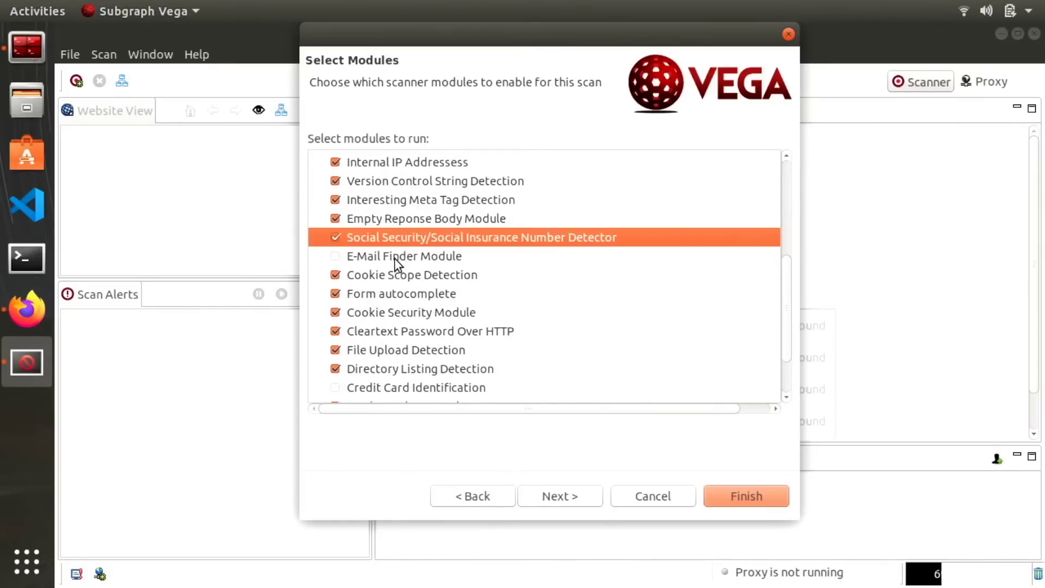
click(336, 350)
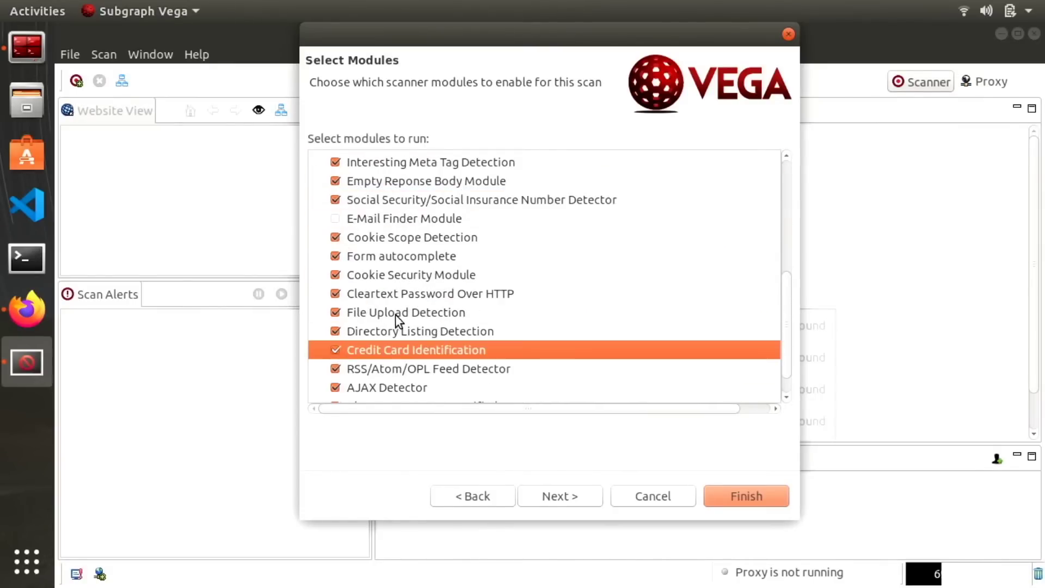
scroll(397, 311, down, 1)
scroll(402, 314, up, 8)
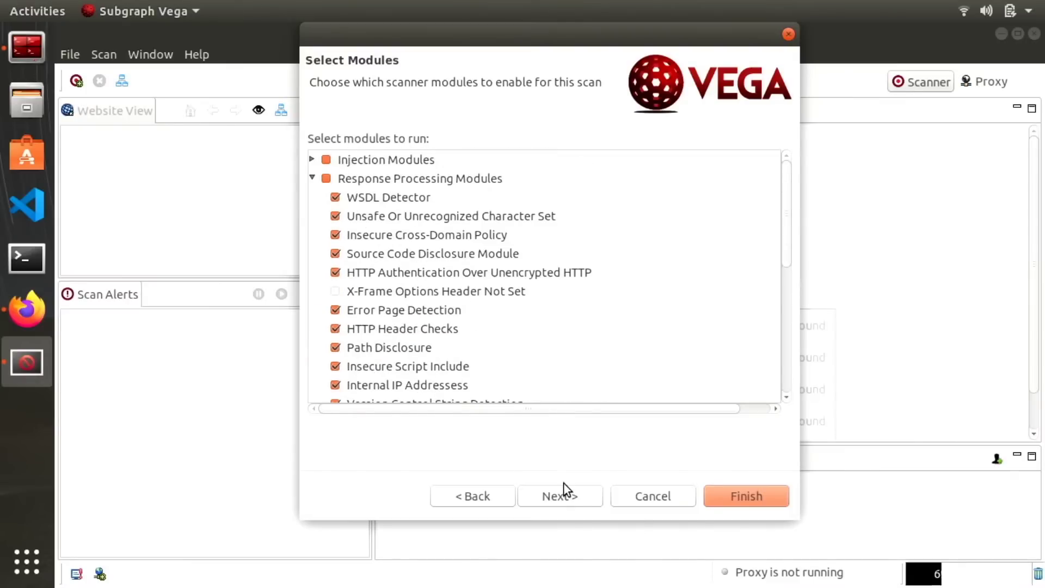
click(566, 497)
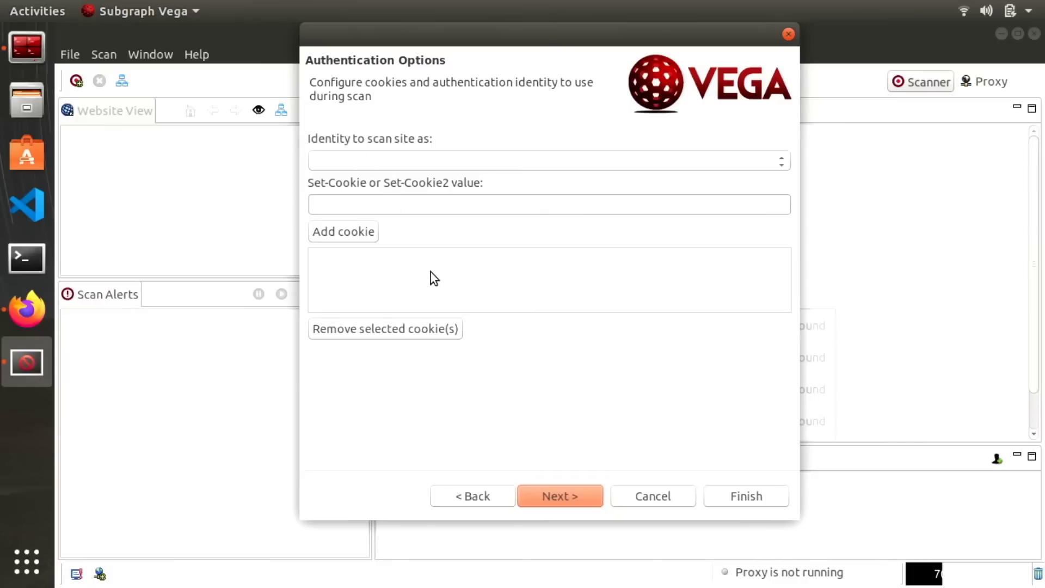
Accept the default authentication and parameter settings, start the null-byte scan, and expand its alerts.
click(556, 498)
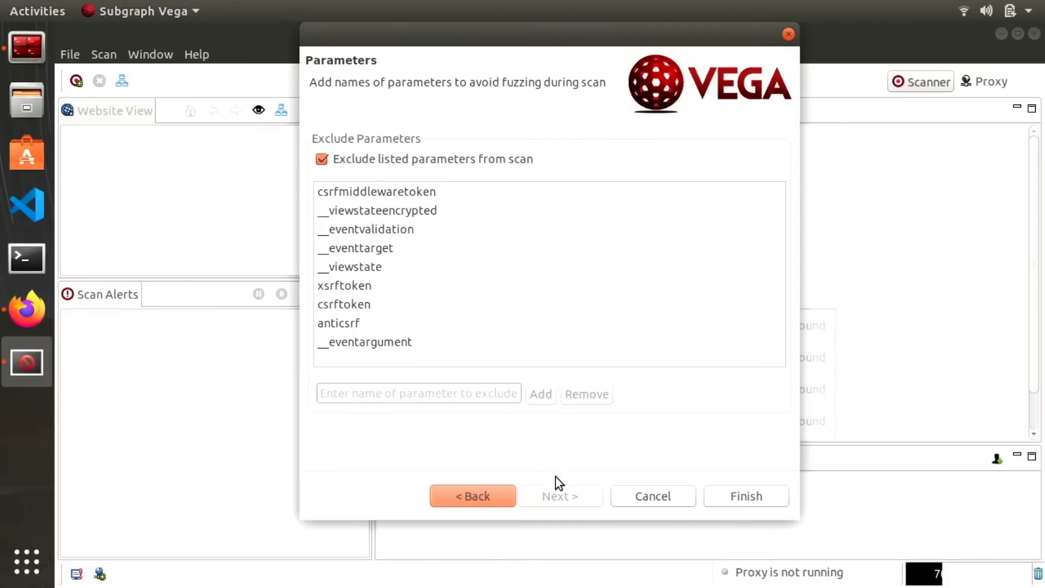
click(747, 497)
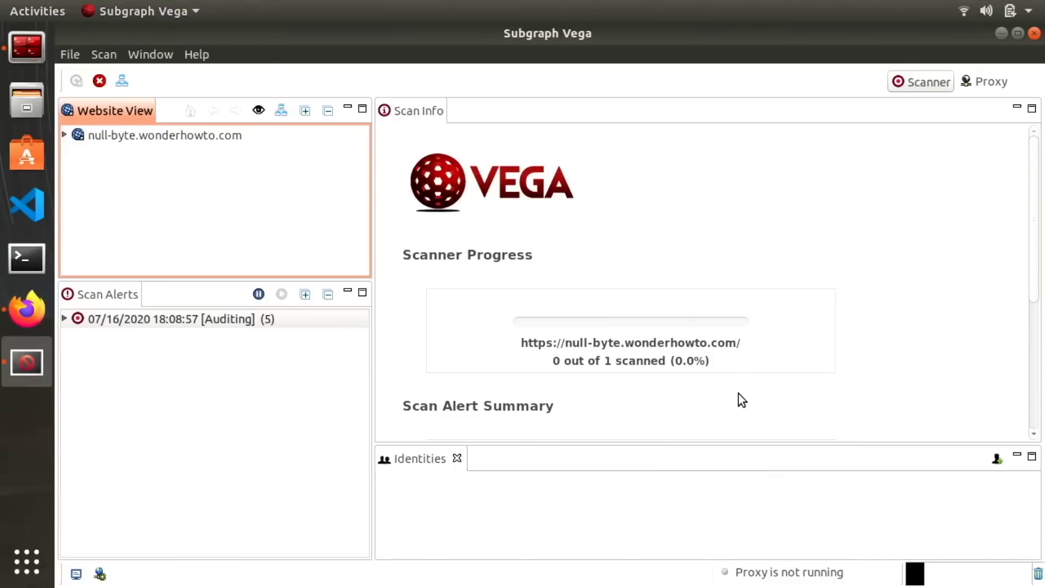
scroll(699, 358, down, 4)
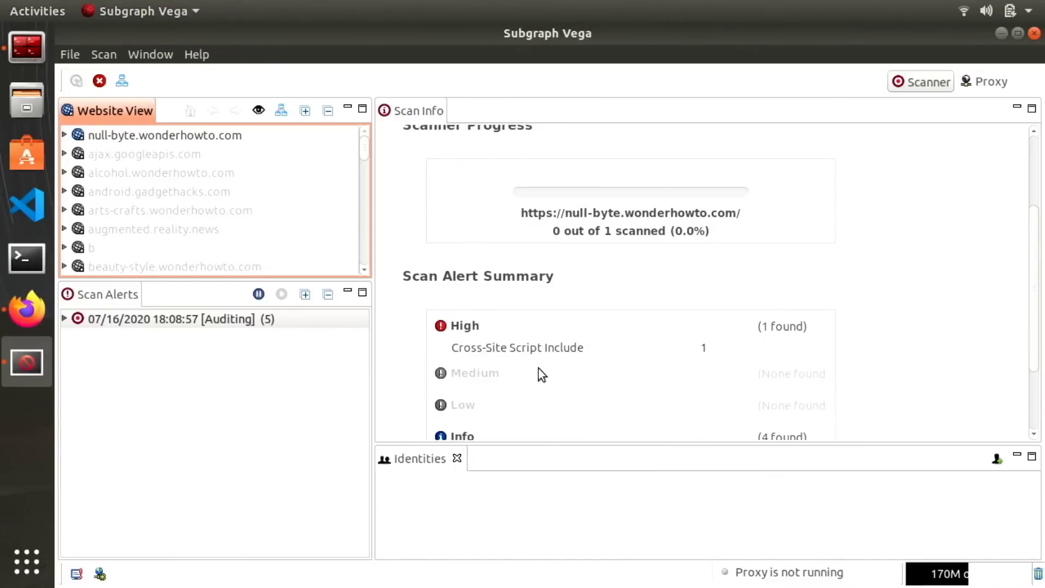
click(491, 335)
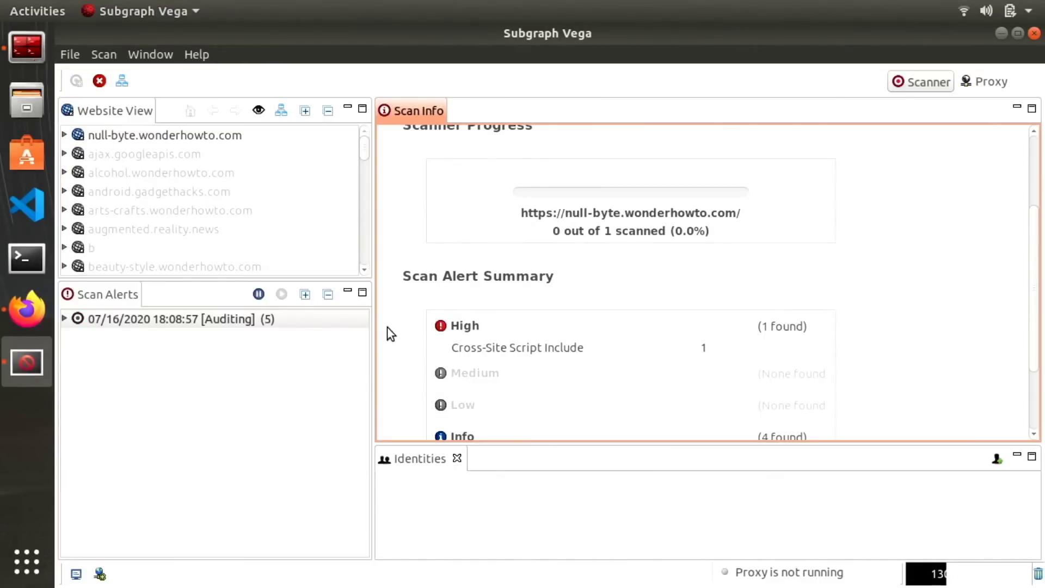
click(64, 319)
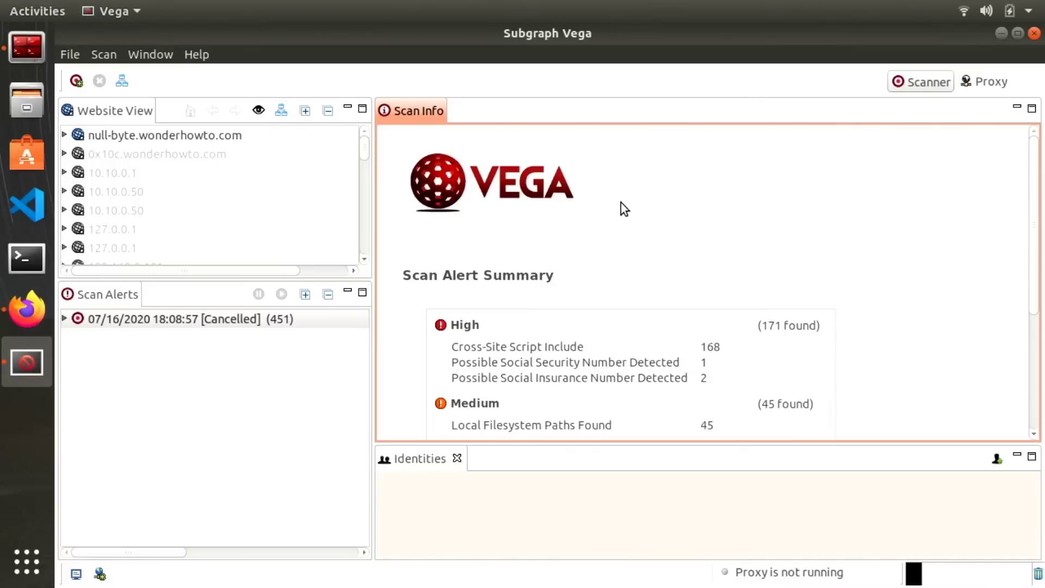
scroll(621, 203, down, 3)
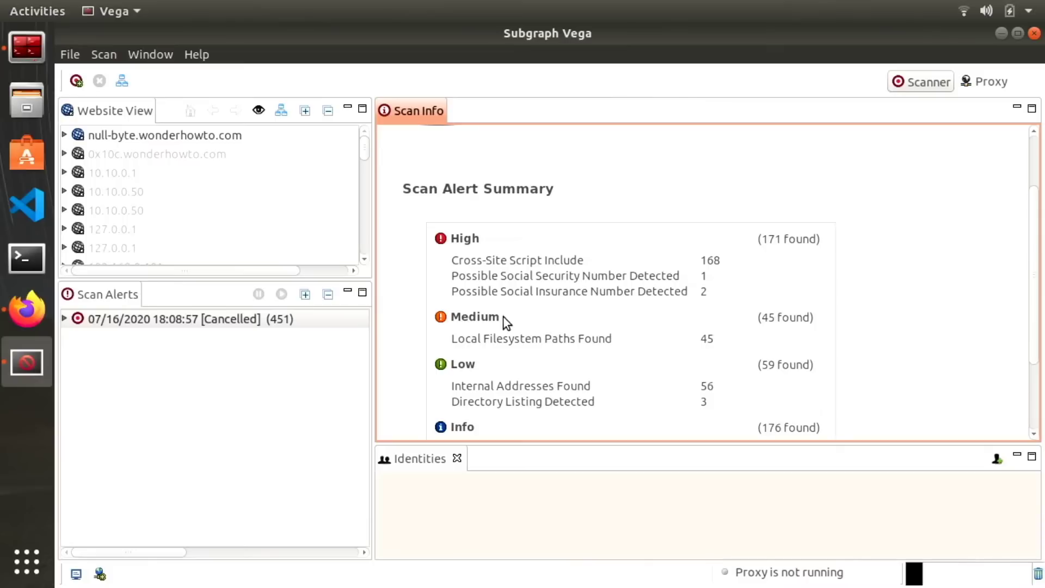
scroll(566, 348, down, 2)
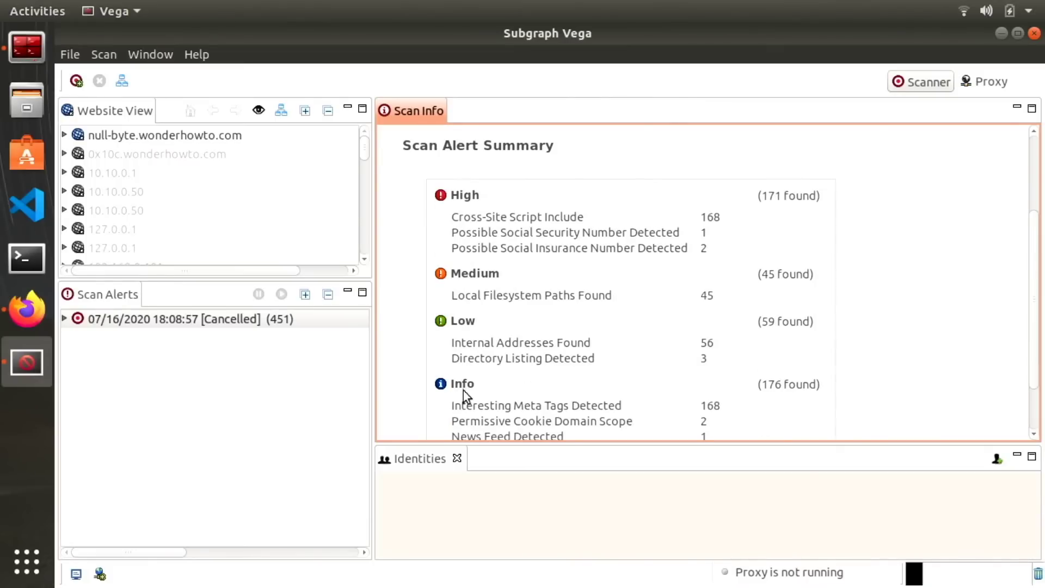
scroll(728, 347, up, 2)
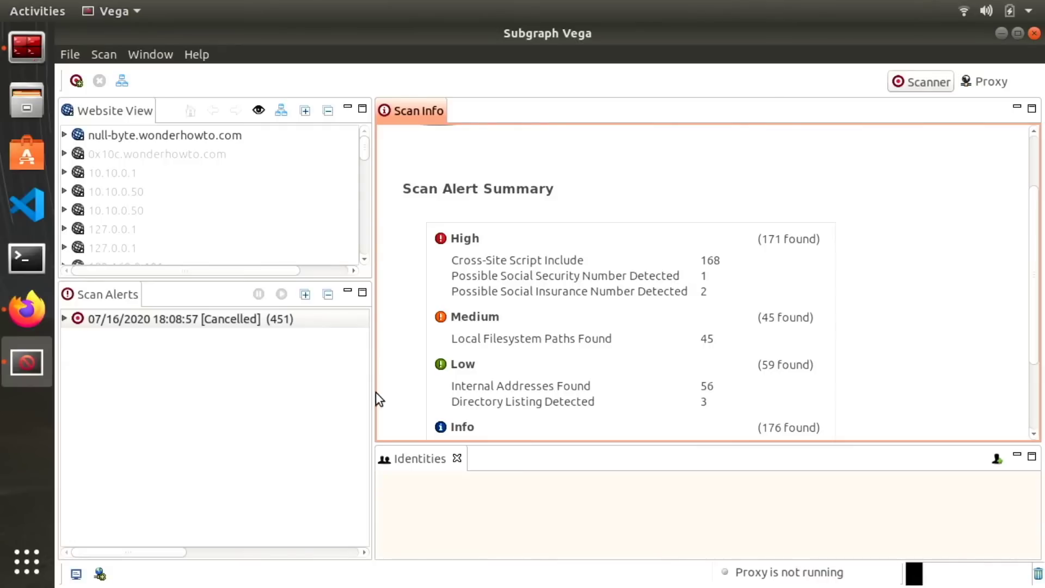
click(63, 319)
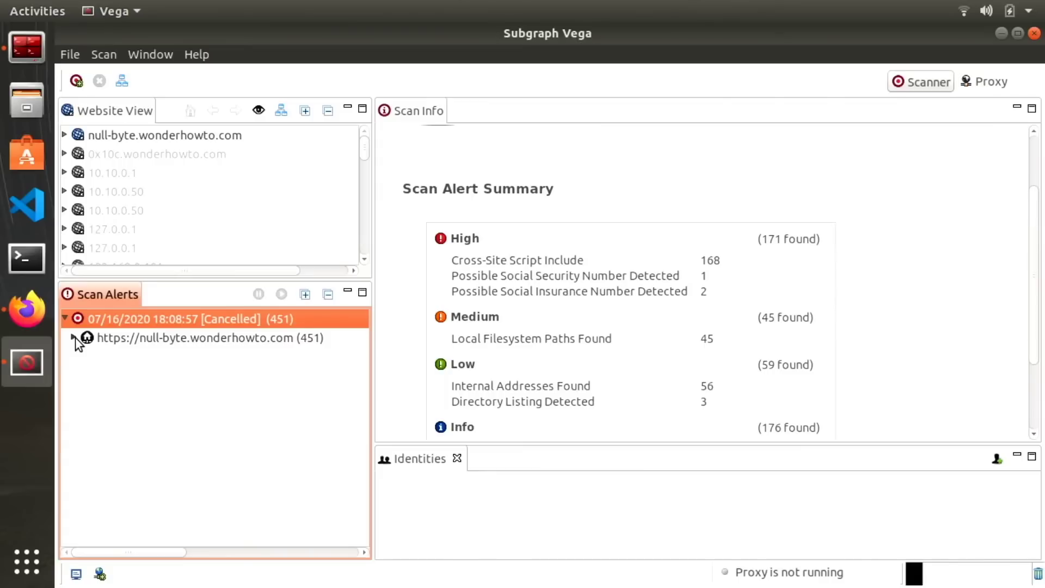
Open the High Cross-Site Script Include alert for /how-to/become-computer-forensics-pro-with-29-training-0317514/.
click(74, 337)
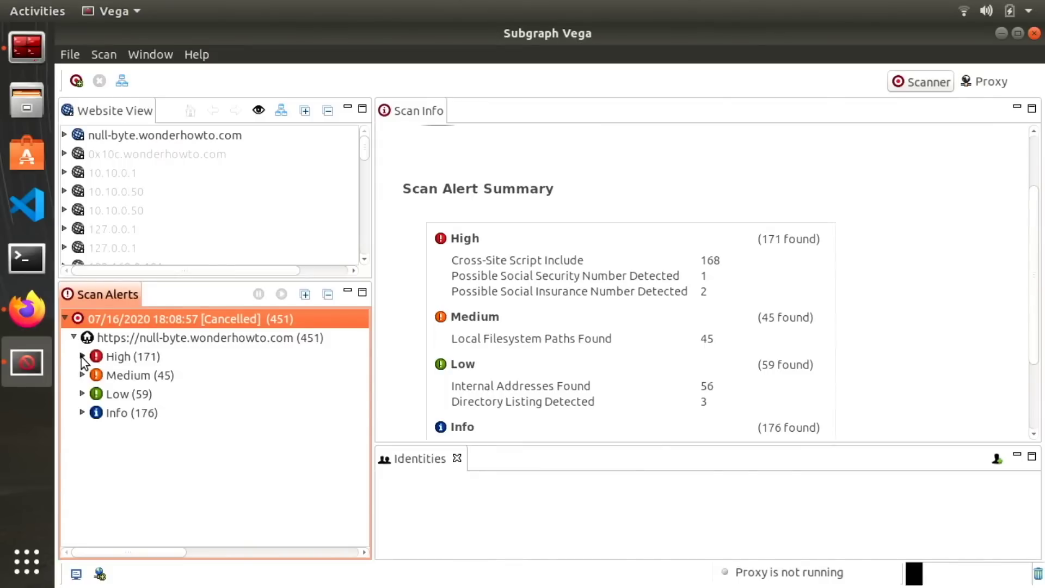
click(82, 357)
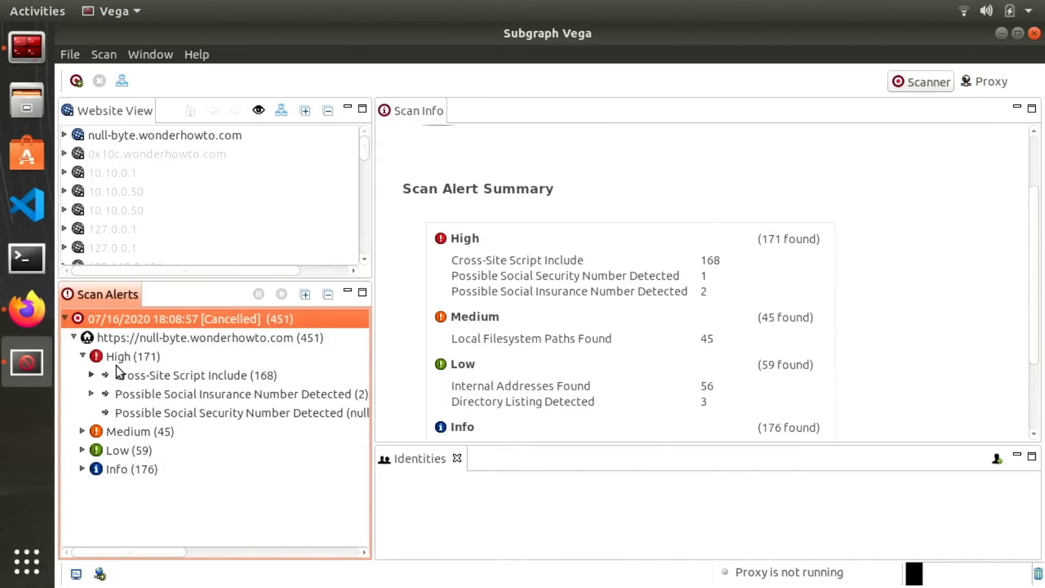
click(91, 375)
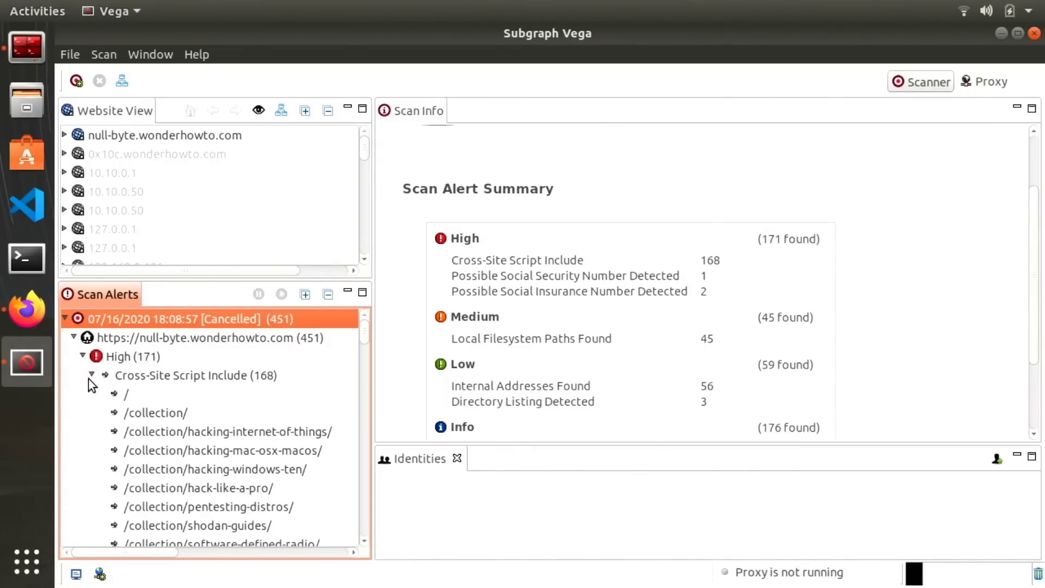
scroll(183, 362, down, 2)
scroll(183, 363, down, 15)
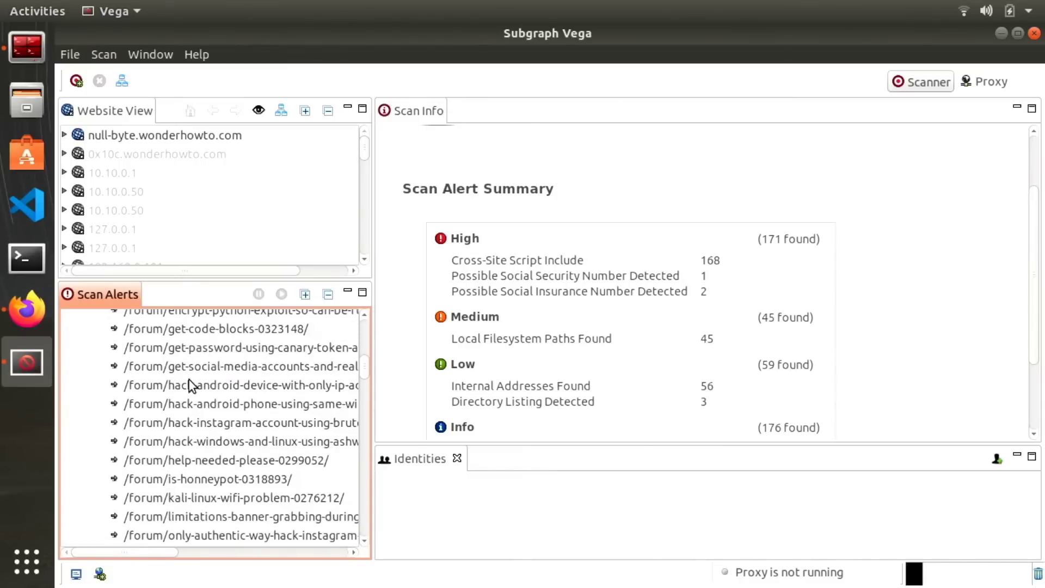
scroll(192, 382, down, 4)
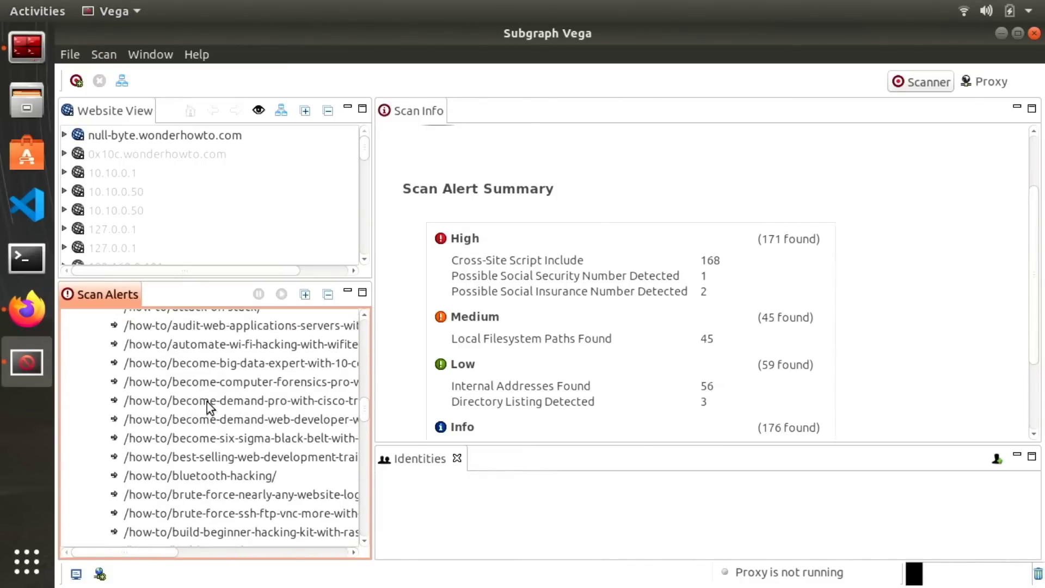
click(237, 376)
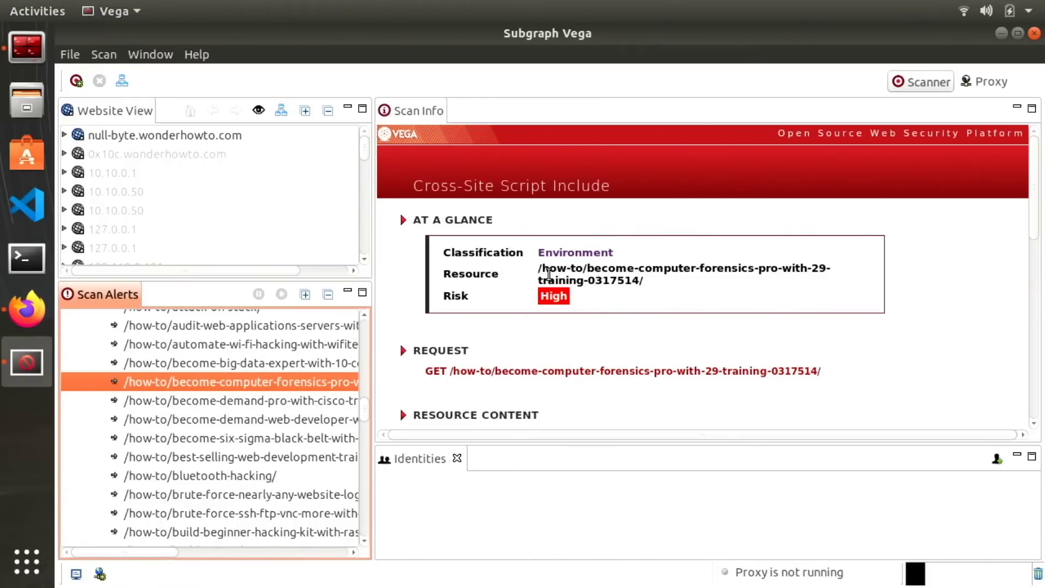
drag(546, 270, 642, 285)
click(645, 286)
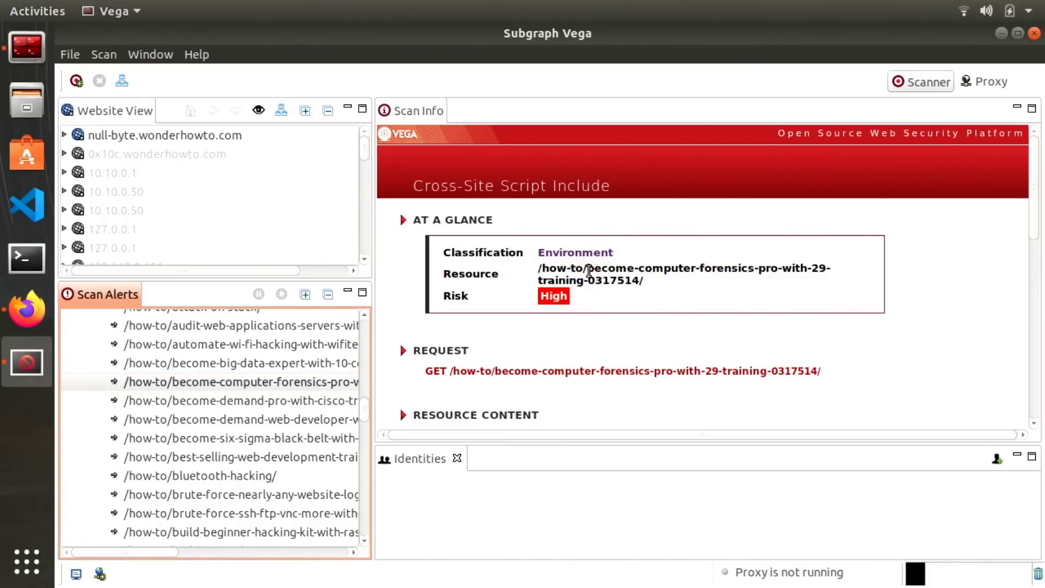
scroll(553, 308, down, 2)
drag(426, 305, 854, 310)
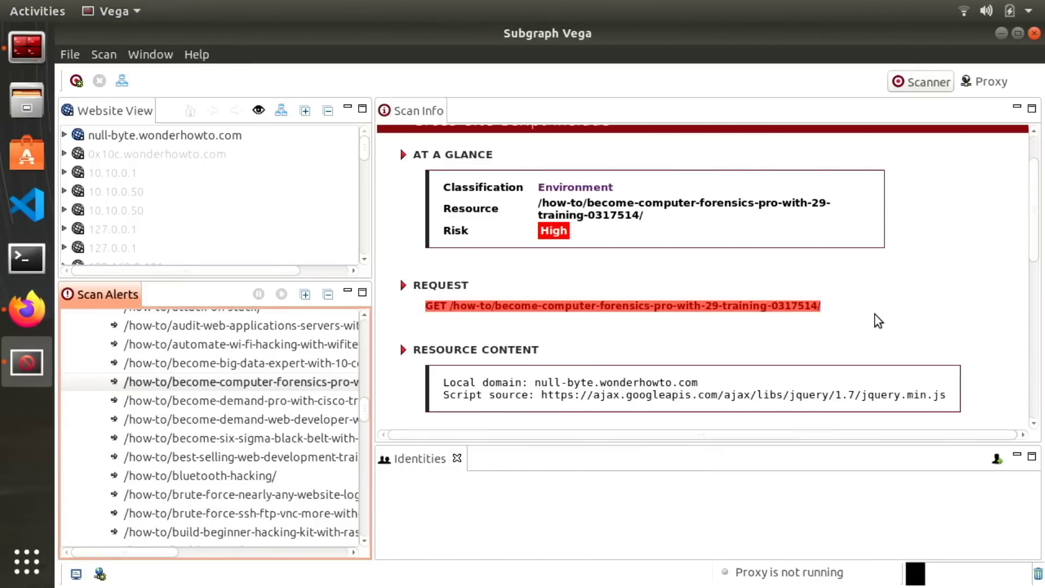
click(837, 336)
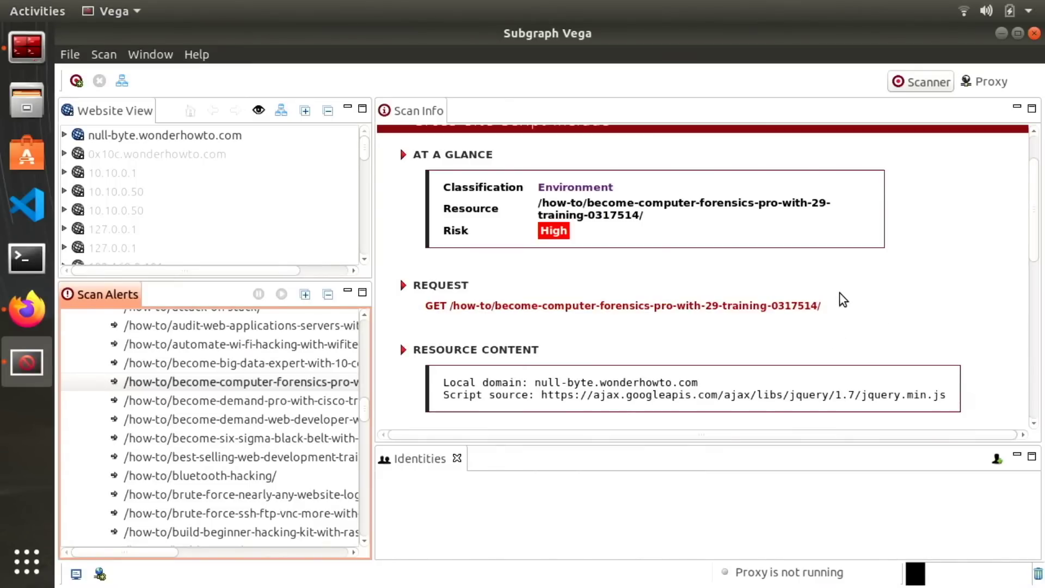
scroll(643, 294, down, 2)
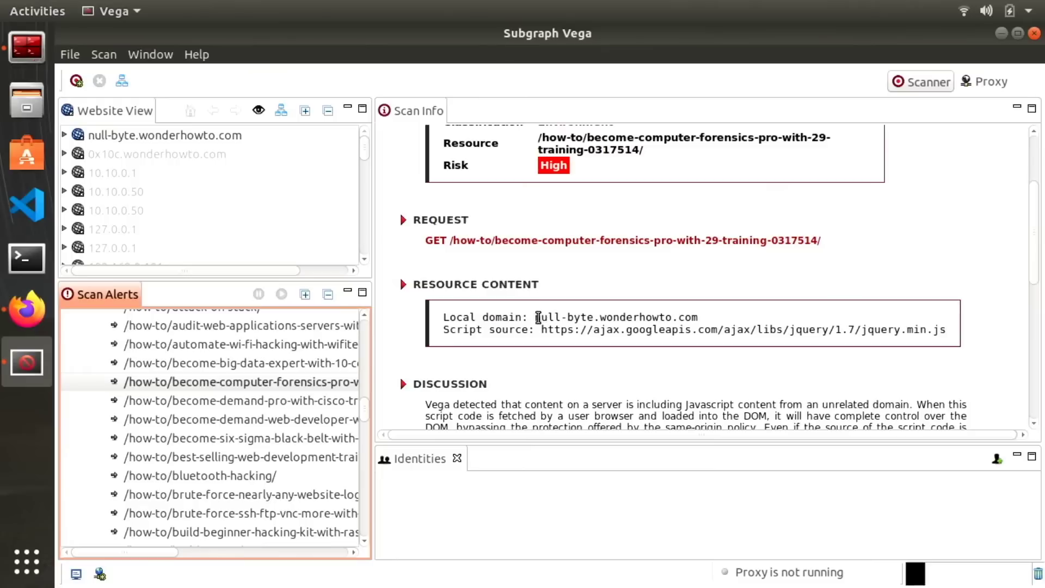
drag(536, 317, 656, 316)
click(533, 326)
drag(626, 329, 693, 330)
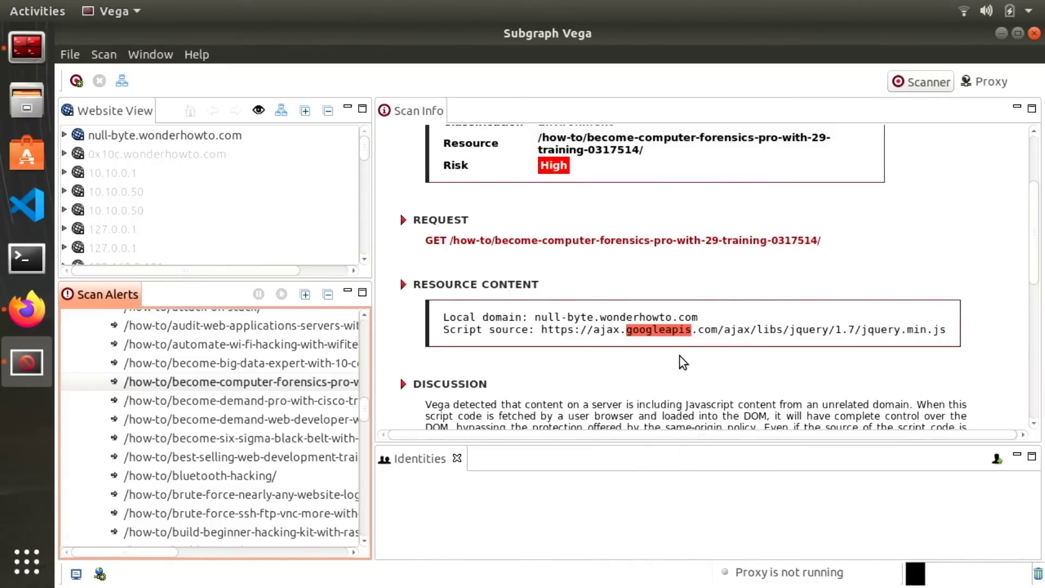
scroll(680, 359, down, 3)
scroll(672, 362, down, 3)
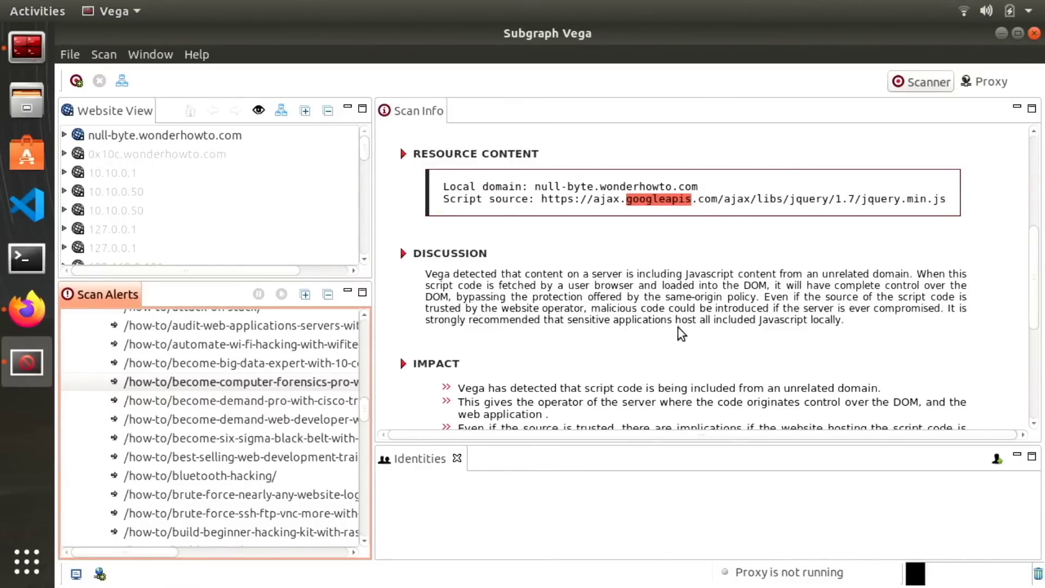
scroll(577, 299, down, 2)
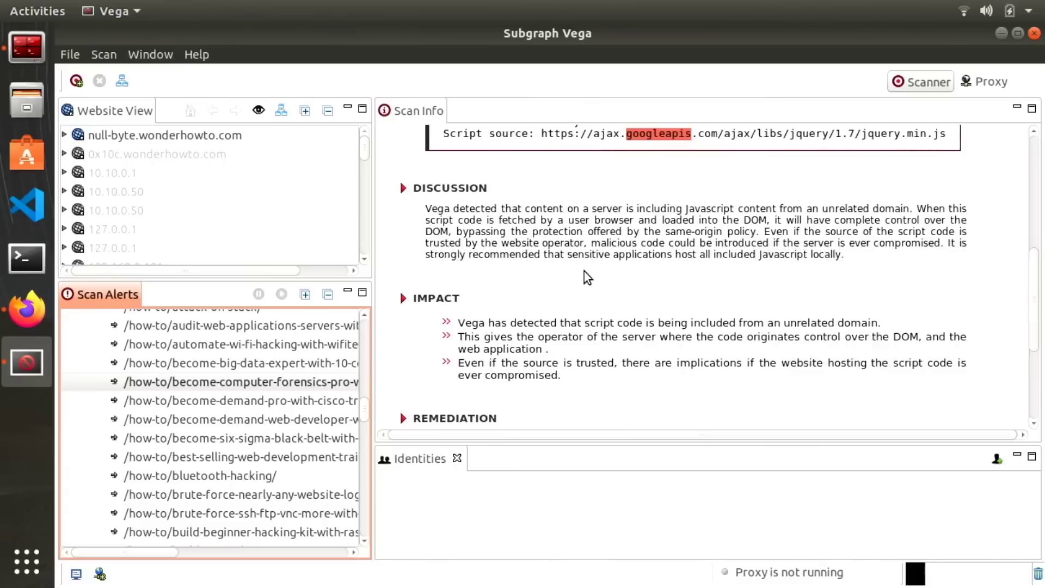
scroll(609, 203, up, 2)
triple_click(663, 266)
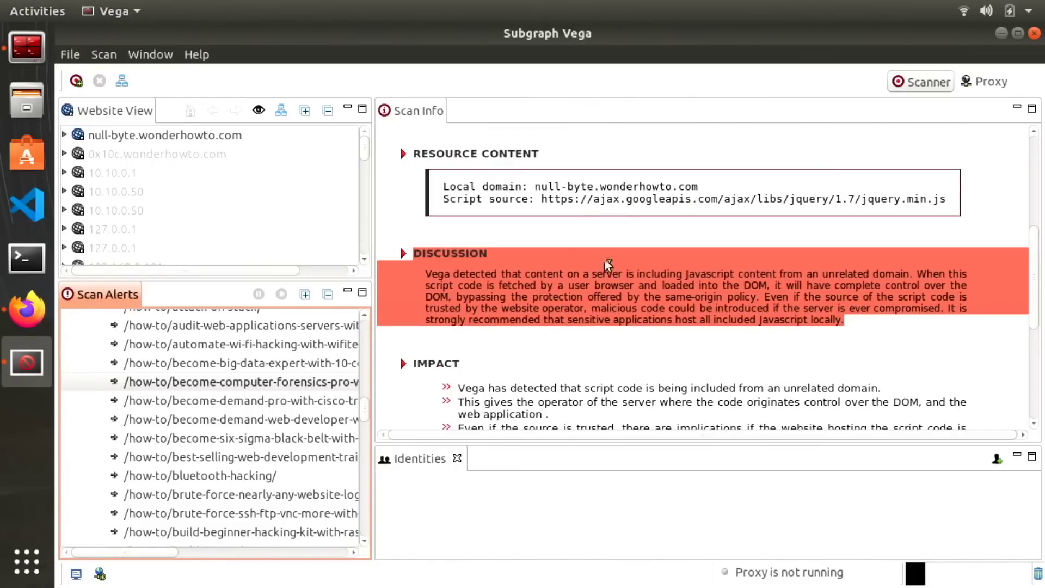
click(810, 272)
drag(423, 278, 856, 322)
click(866, 329)
scroll(849, 330, down, 2)
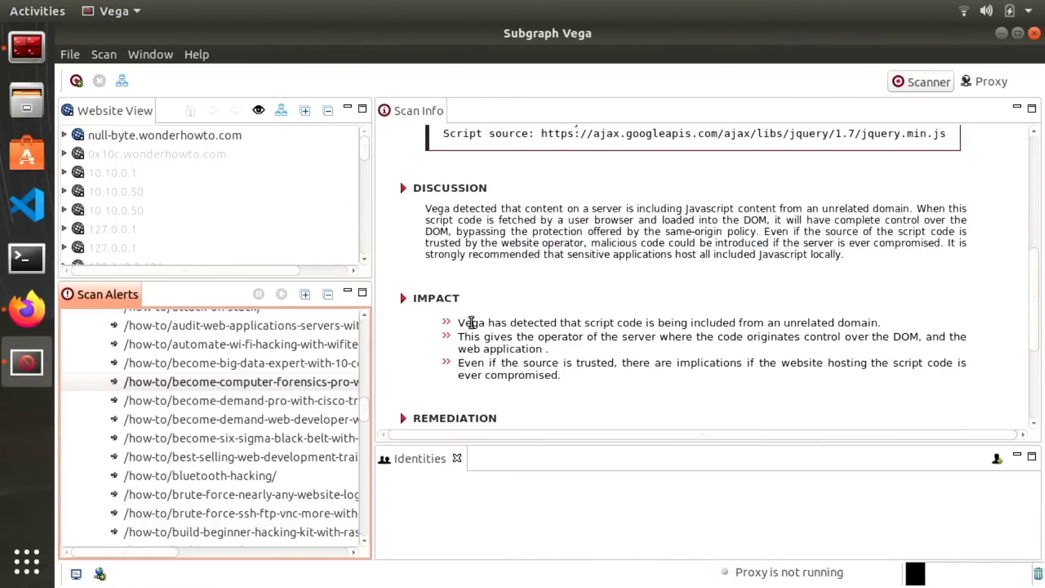
scroll(579, 383, down, 3)
scroll(463, 365, down, 1)
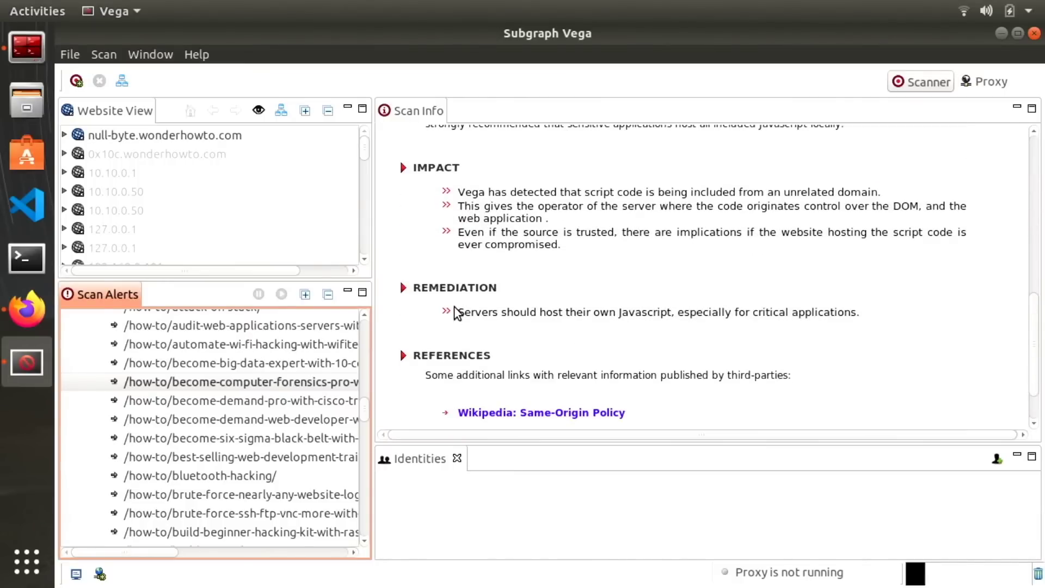
drag(458, 312, 852, 311)
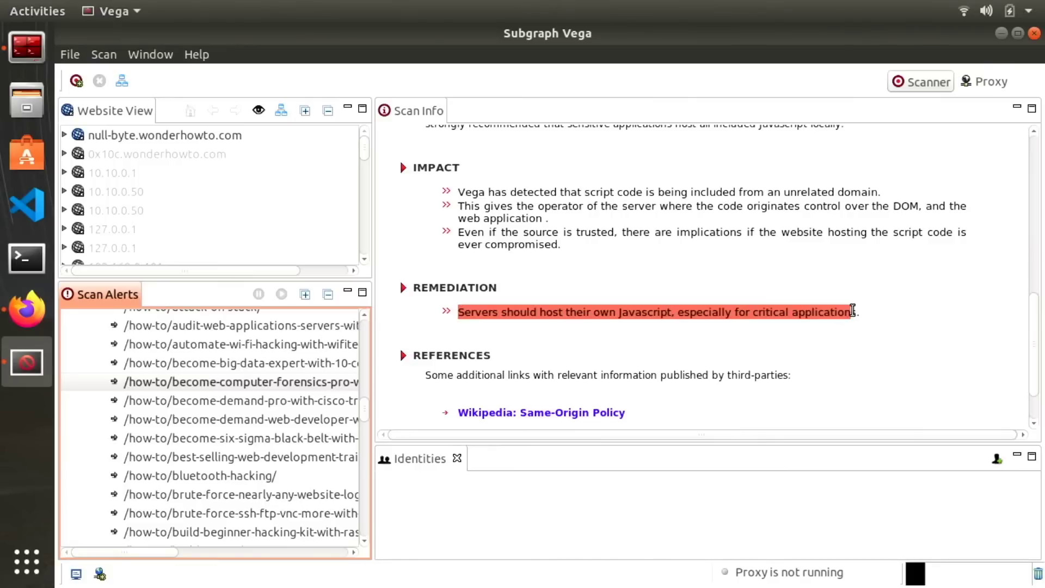
click(859, 316)
scroll(574, 345, down, 2)
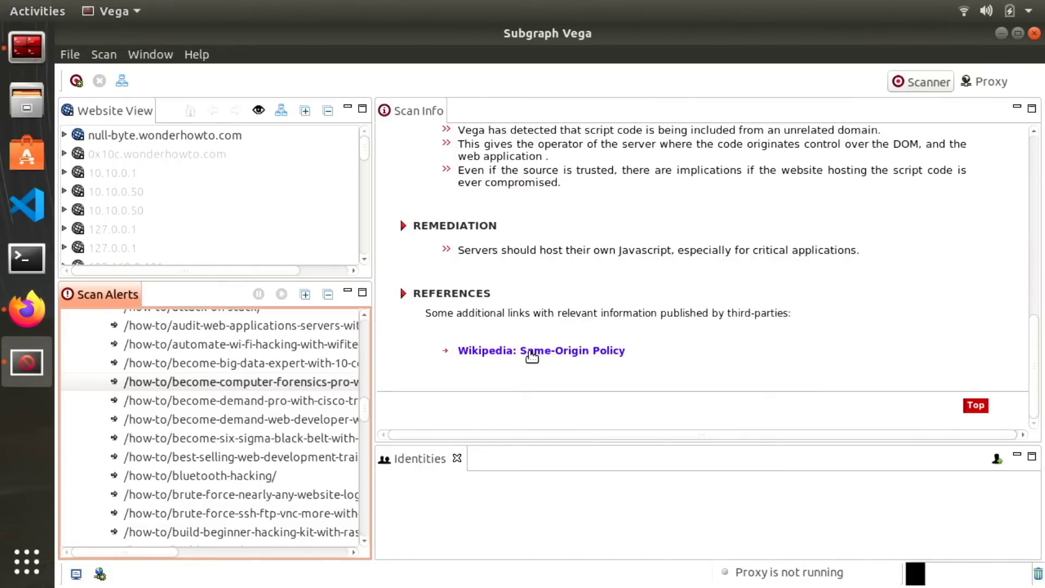
drag(434, 354, 675, 353)
click(693, 355)
scroll(597, 308, up, 2)
scroll(597, 306, up, 10)
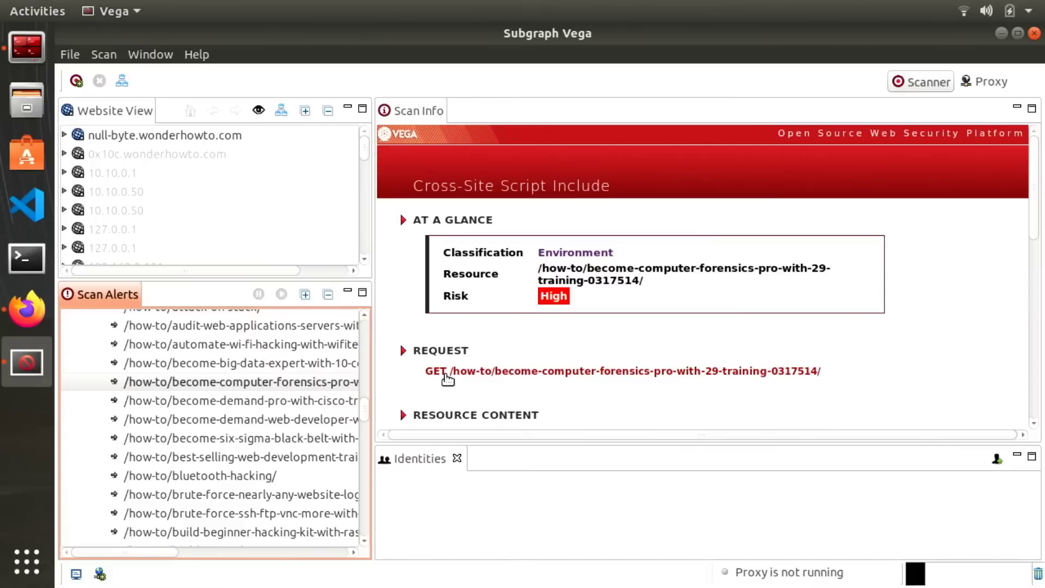
View the alert's GET request, highlight the ajax.googleapis.com jQuery URL in the response, and close it.
click(454, 373)
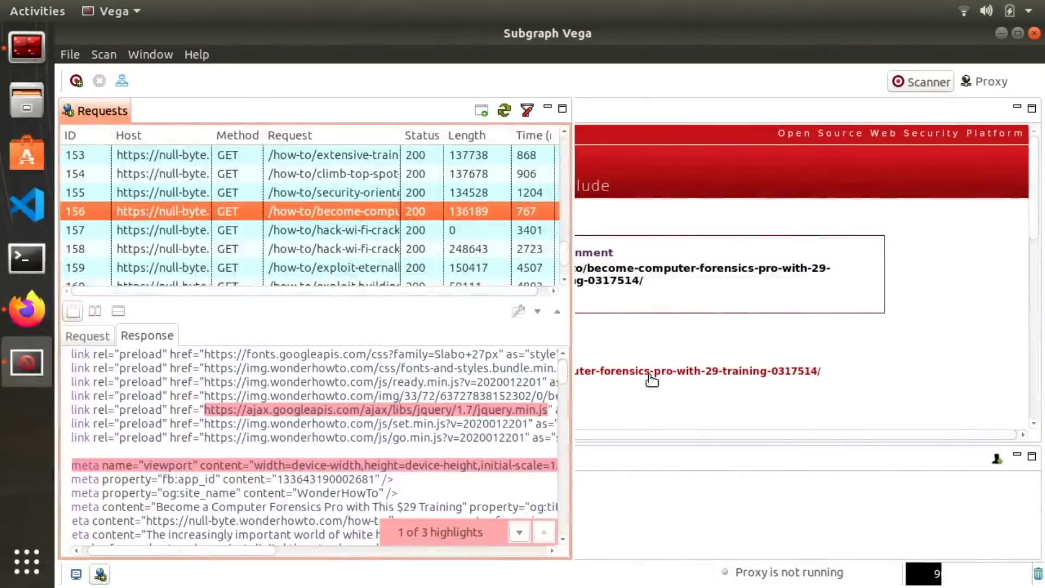
scroll(158, 455, down, 3)
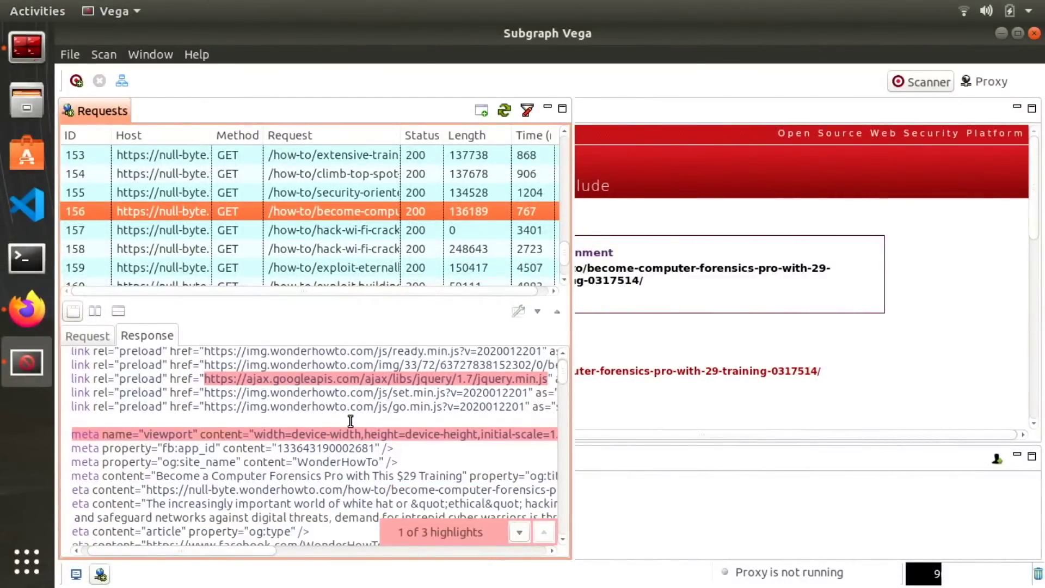
scroll(523, 411, up, 2)
drag(205, 380, 336, 381)
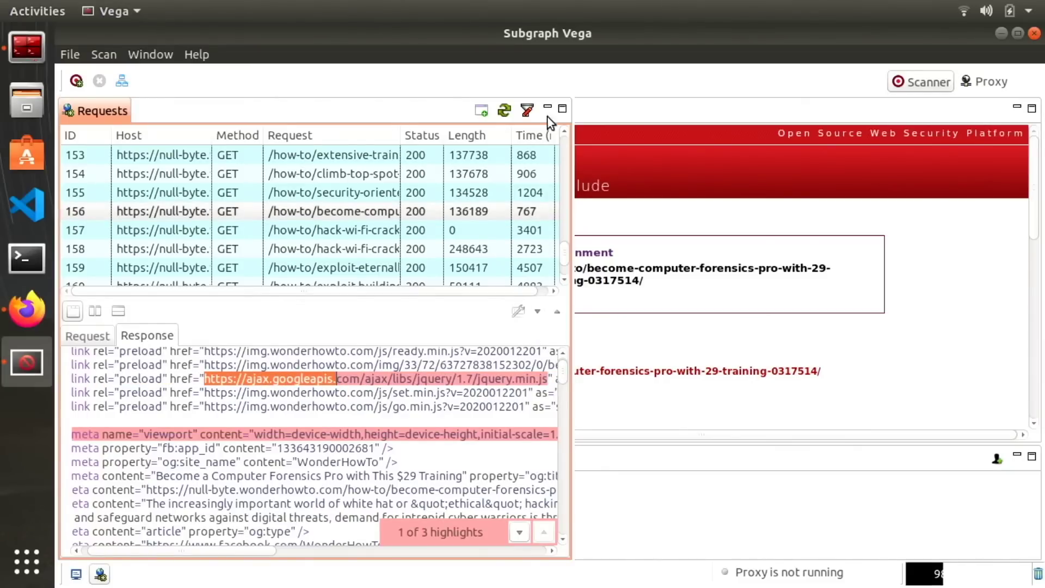
click(720, 294)
Select the Cross-Site Script Include group and view its best-hacking-software forum post alert.
scroll(204, 373, up, 5)
scroll(204, 373, up, 10)
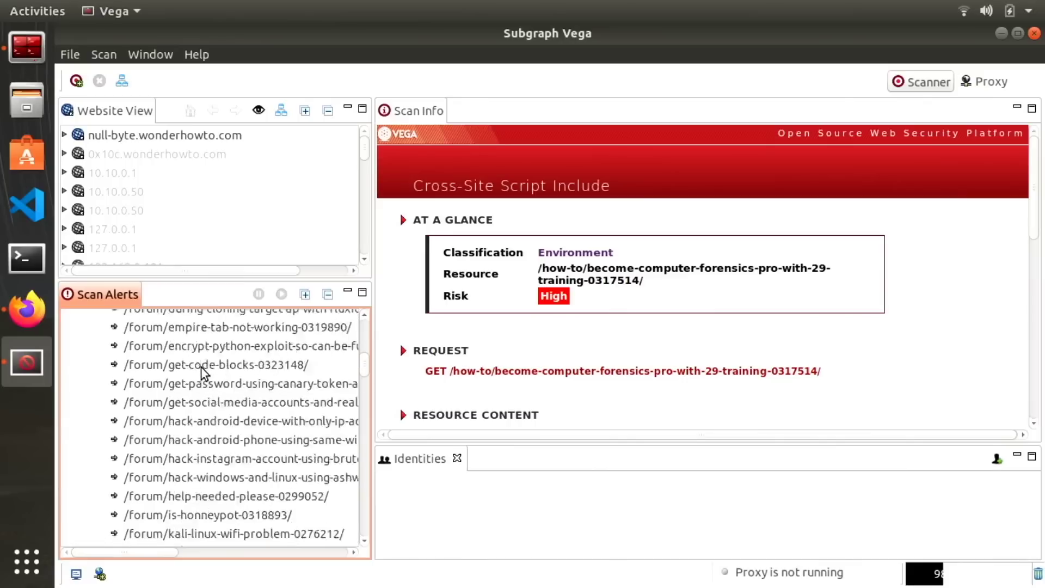
click(174, 380)
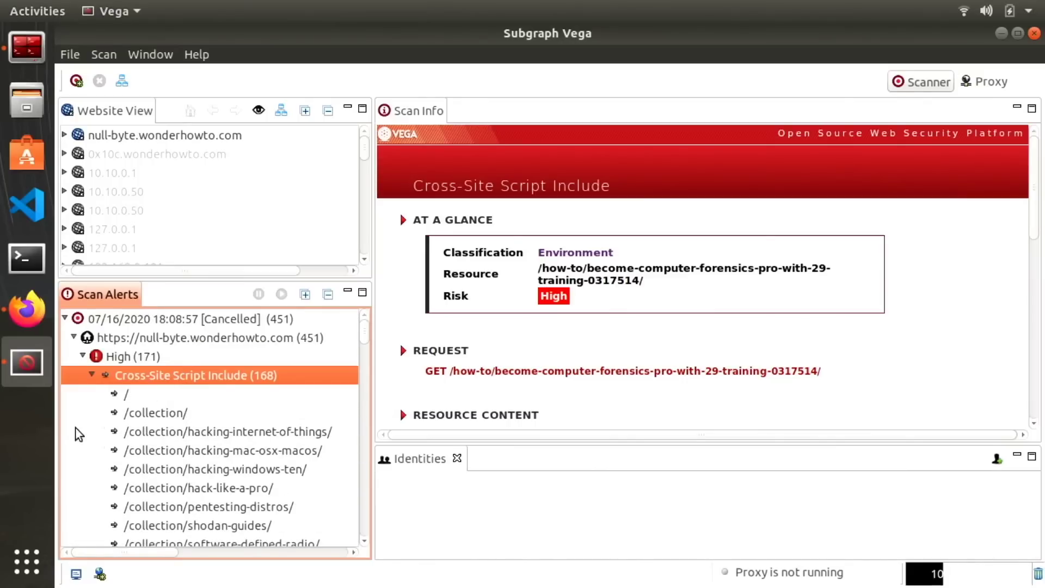
scroll(228, 387, down, 10)
scroll(228, 387, down, 5)
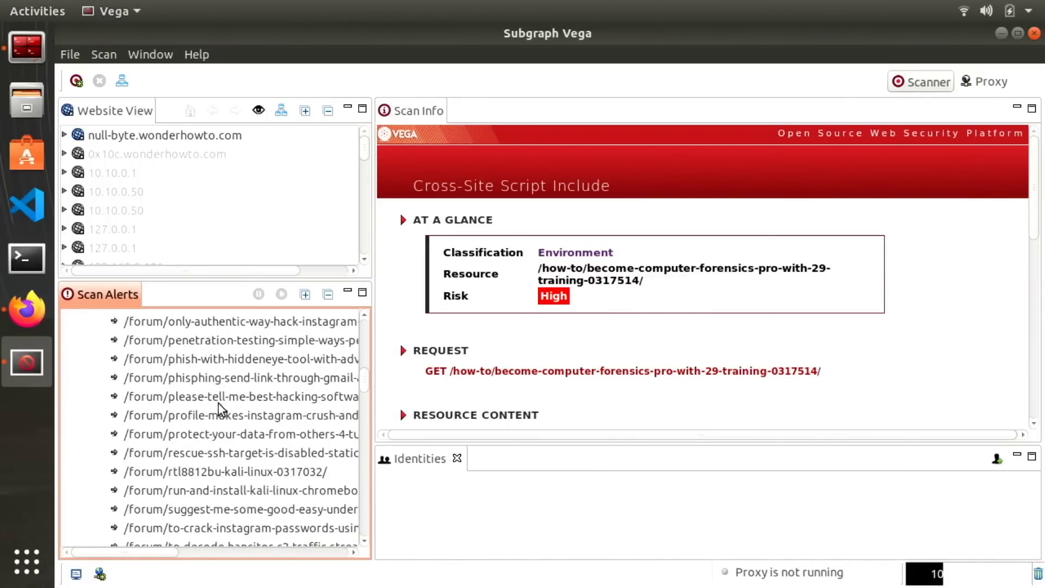
click(229, 397)
scroll(585, 327, down, 3)
Open the wifite2 how-to page alert and read its Scan Info details.
drag(599, 395, 685, 395)
scroll(246, 459, down, 5)
scroll(247, 459, down, 2)
click(212, 451)
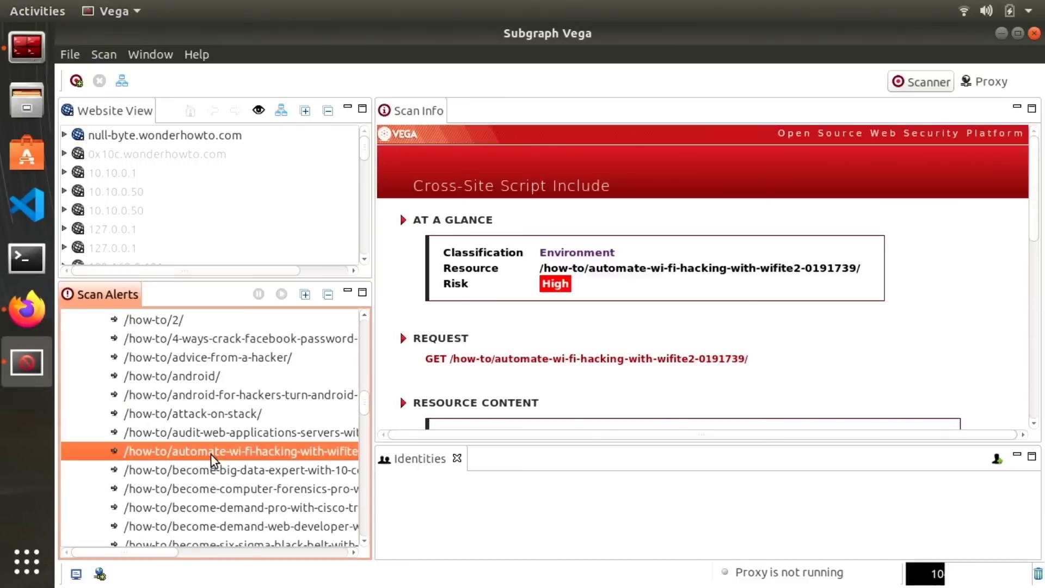
scroll(599, 354, down, 2)
click(598, 351)
drag(595, 352, 691, 351)
Collapse the Cross-Site Script Include group and select Possible Social Insurance Number Detected.
scroll(160, 384, up, 10)
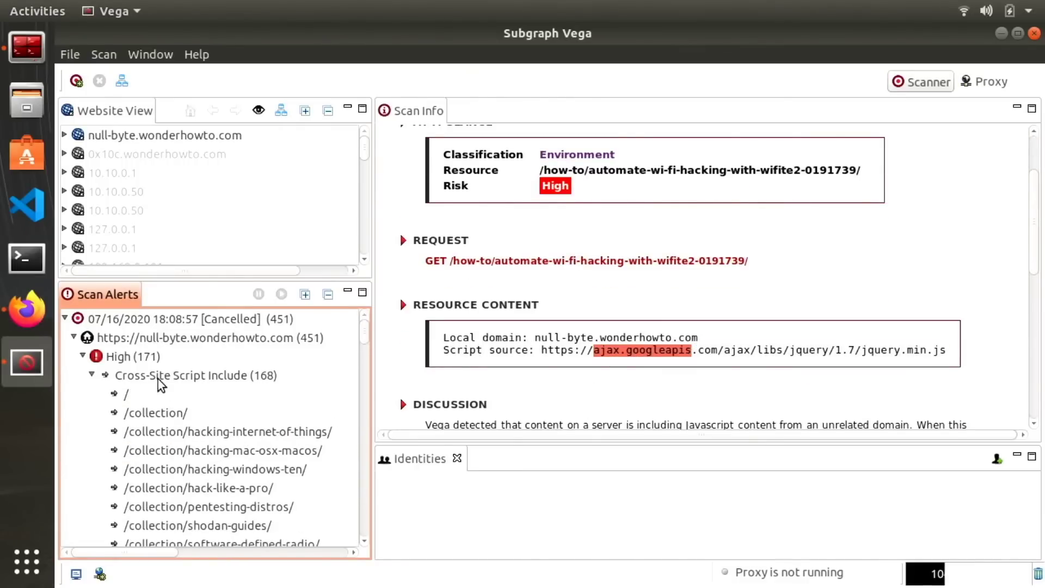
click(82, 374)
click(91, 375)
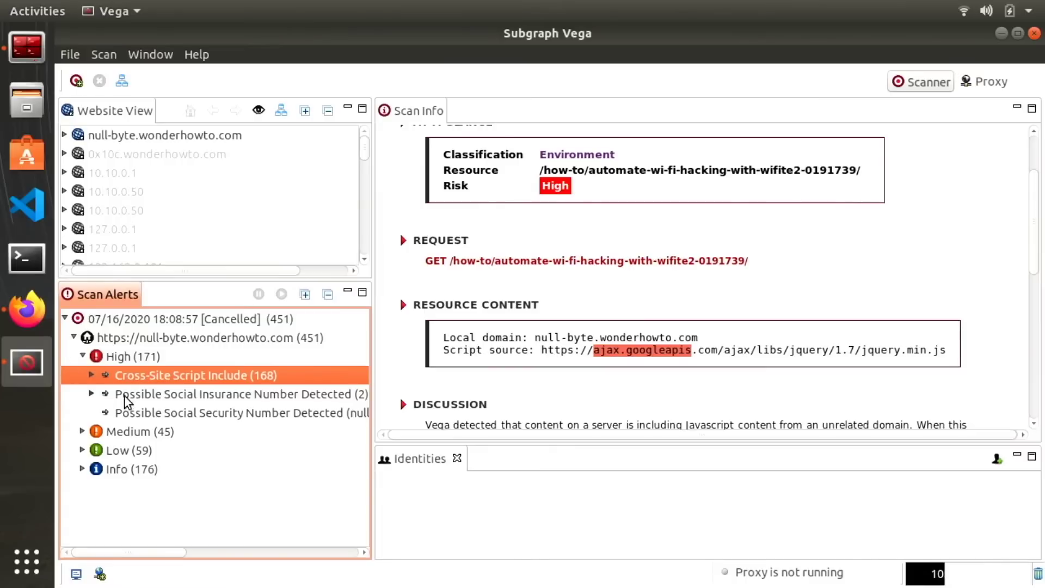
click(87, 394)
Expand the Social Insurance Number group and open the hashcat page's full request and response.
click(92, 393)
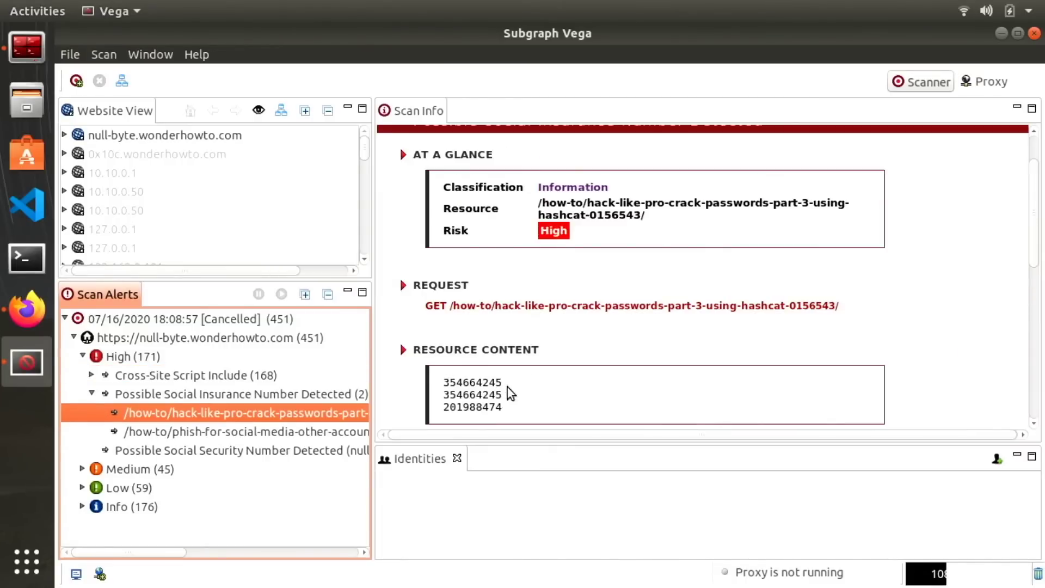
drag(442, 378, 517, 403)
click(521, 414)
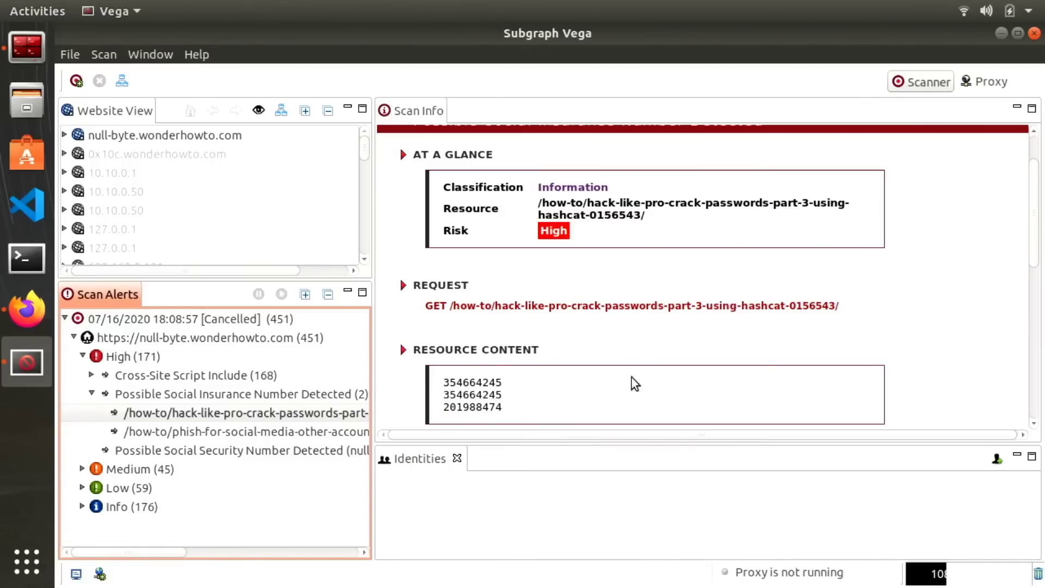
click(609, 306)
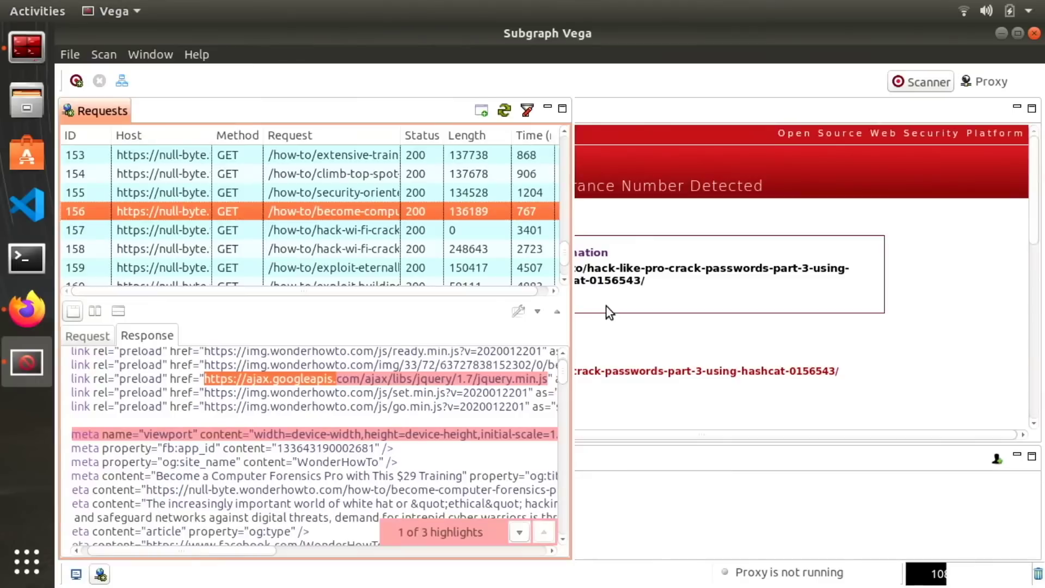
click(214, 211)
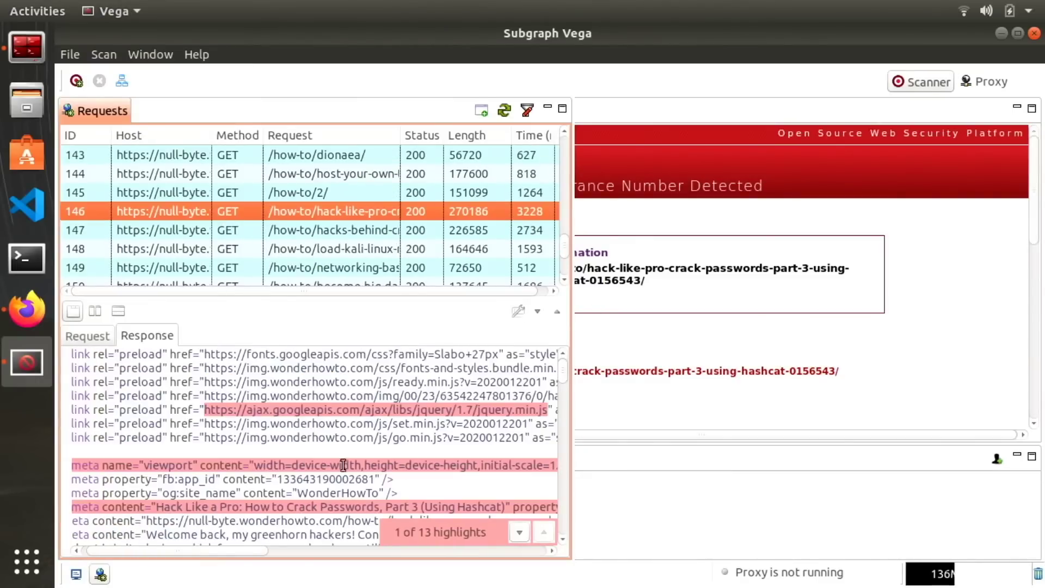
Step through the highlighted number matches in the hashcat page's response.
click(526, 533)
click(520, 532)
click(520, 532)
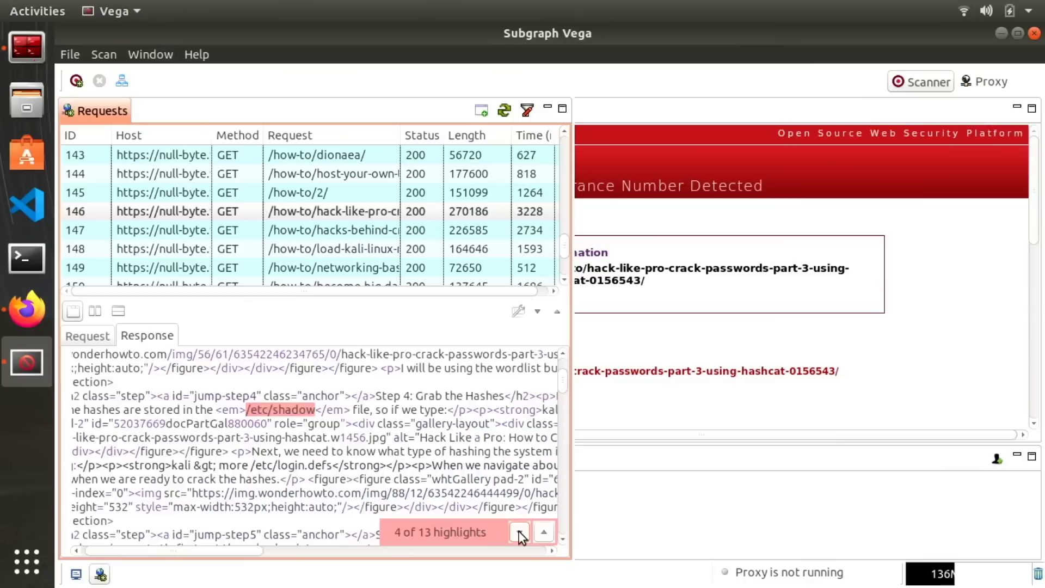
click(520, 532)
click(519, 532)
click(520, 532)
click(520, 532)
click(520, 532)
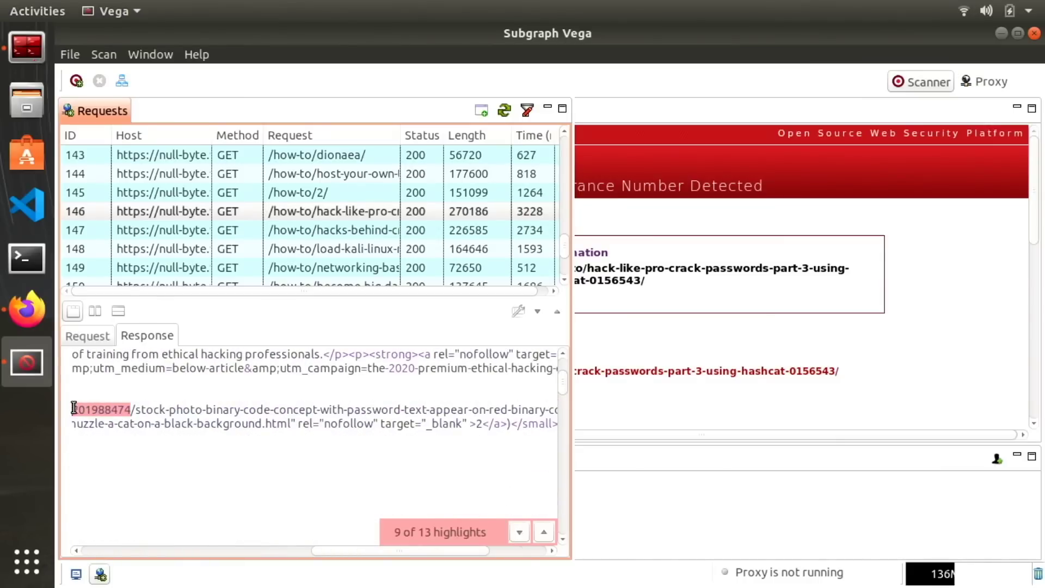
Select the flagged pic-201988474 link fragment, then close the request view back to alerts.
drag(73, 409, 126, 417)
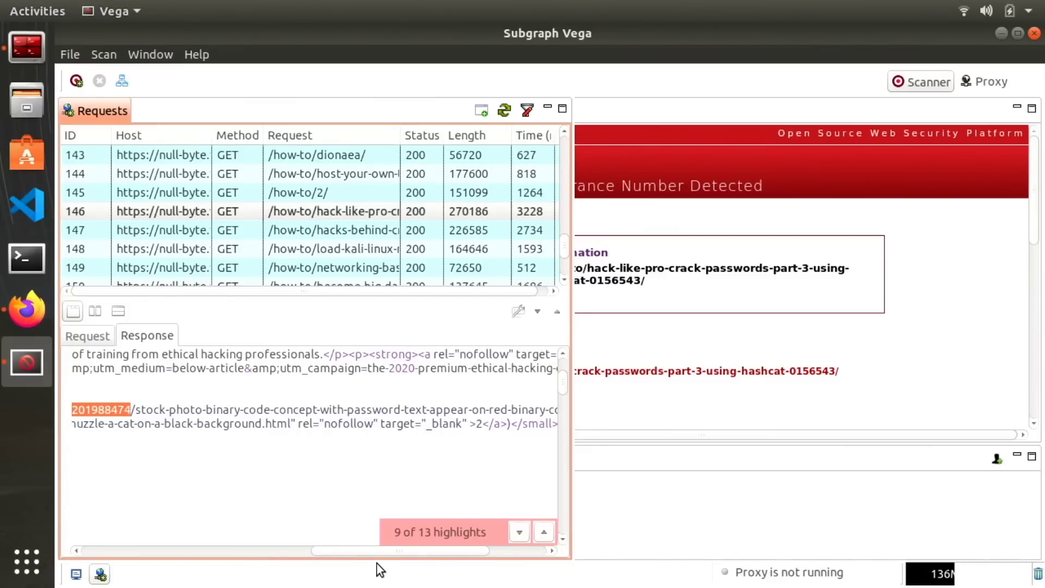
drag(358, 555, 260, 535)
drag(343, 409, 421, 414)
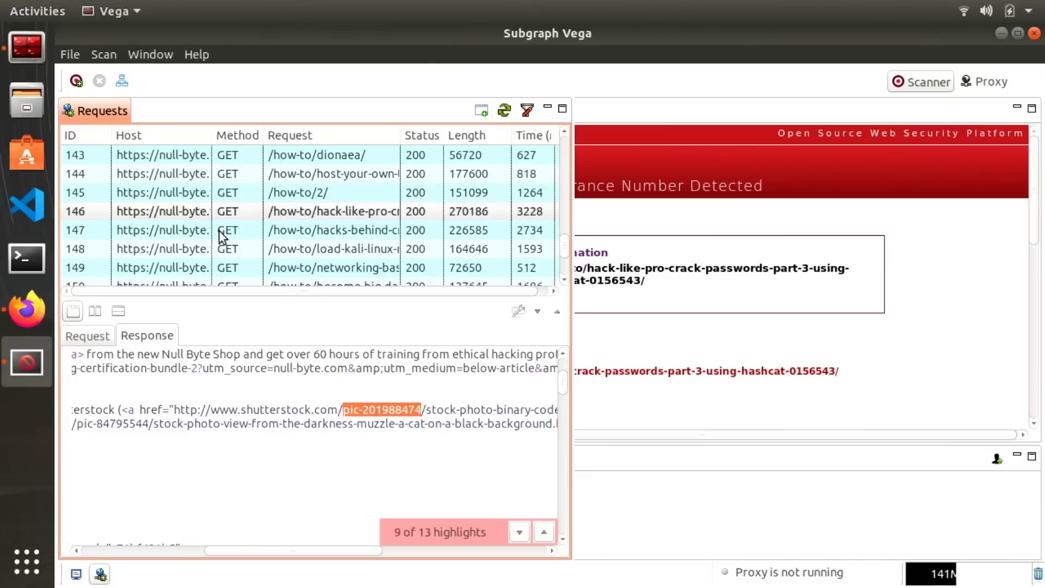
click(345, 408)
drag(343, 409, 422, 411)
click(52, 427)
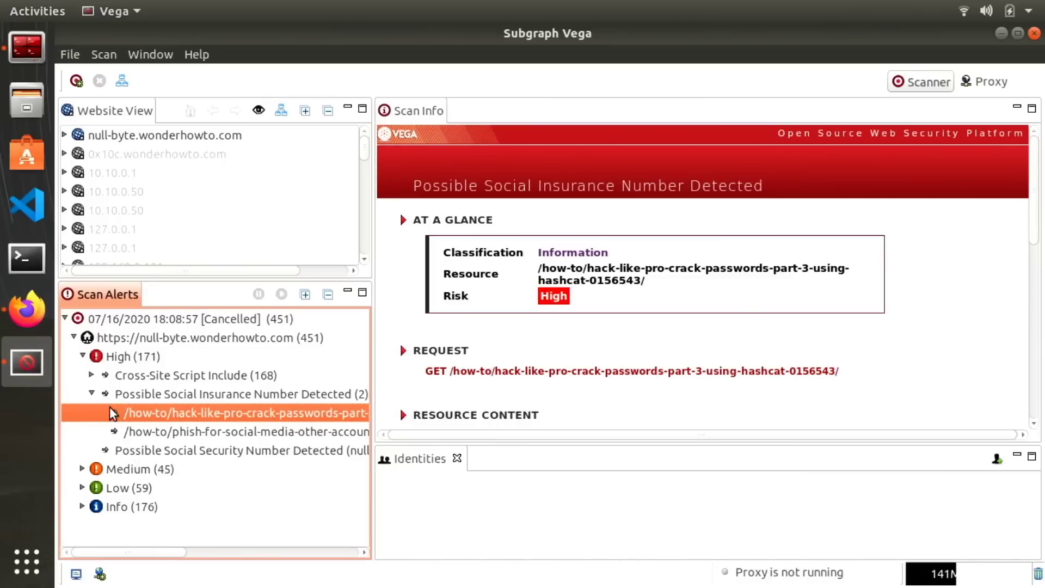
Collapse the SIN group, expand Medium > Local Filesystem Paths Found, and open the crack-password-using-ai alert.
click(91, 393)
click(82, 433)
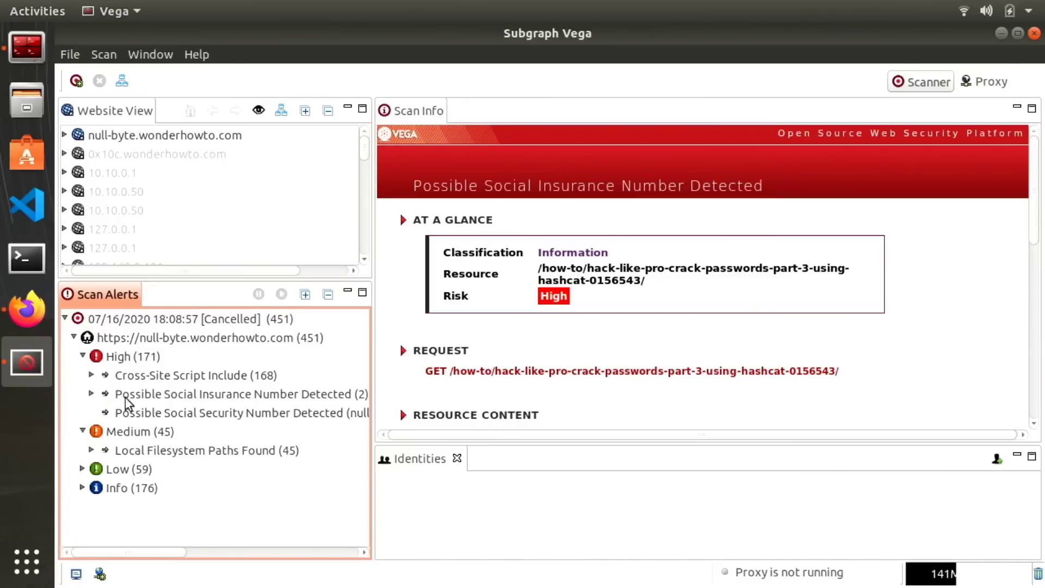
click(141, 450)
click(91, 450)
click(240, 525)
Highlight the exposed paths /etc/apt/sources.list.d/rocm.list and /opt/rocm/bin, then collapse the group.
scroll(452, 327, down, 3)
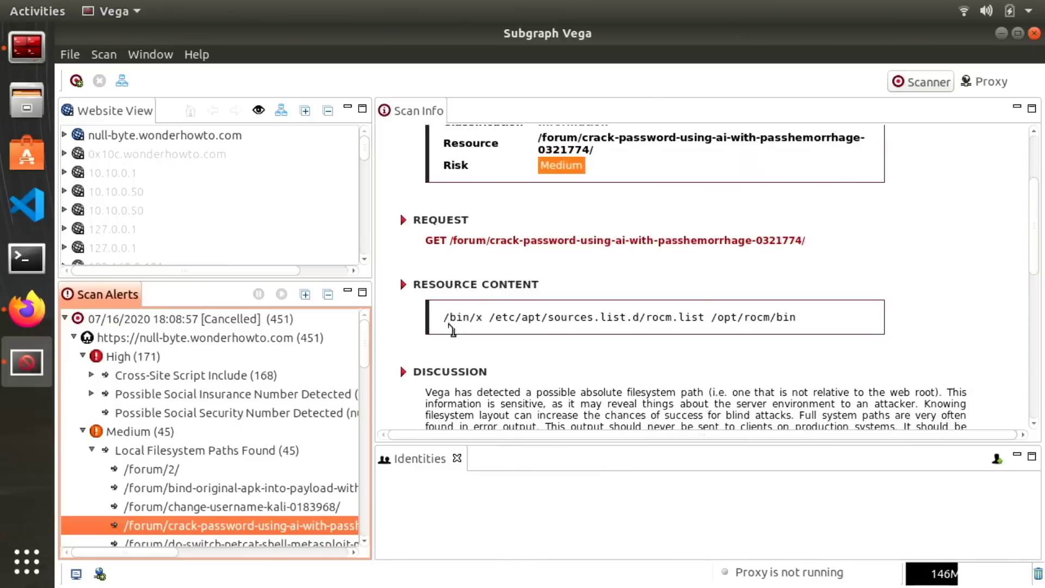
drag(450, 321, 512, 319)
click(535, 315)
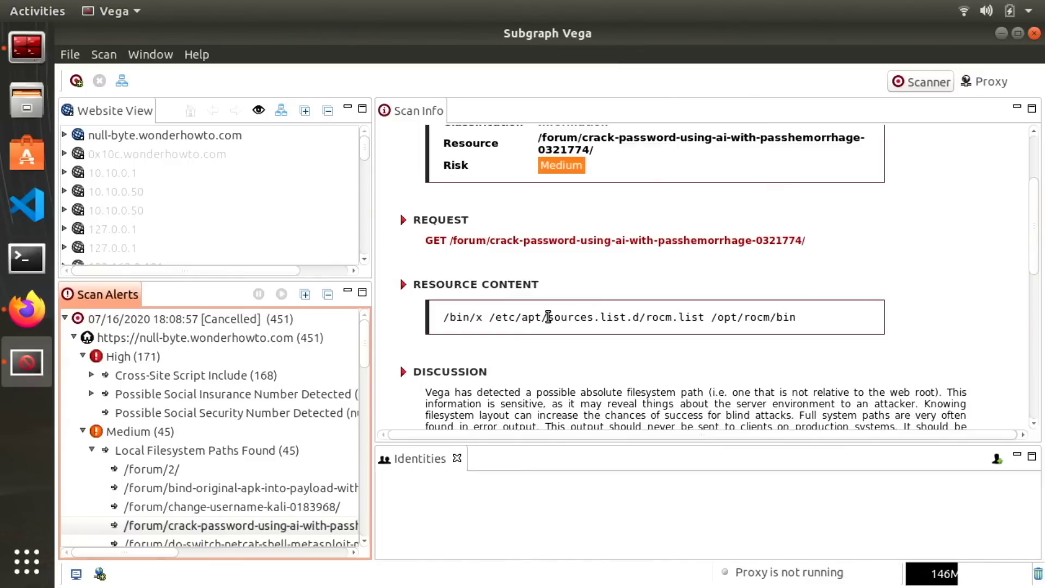
scroll(248, 431, down, 2)
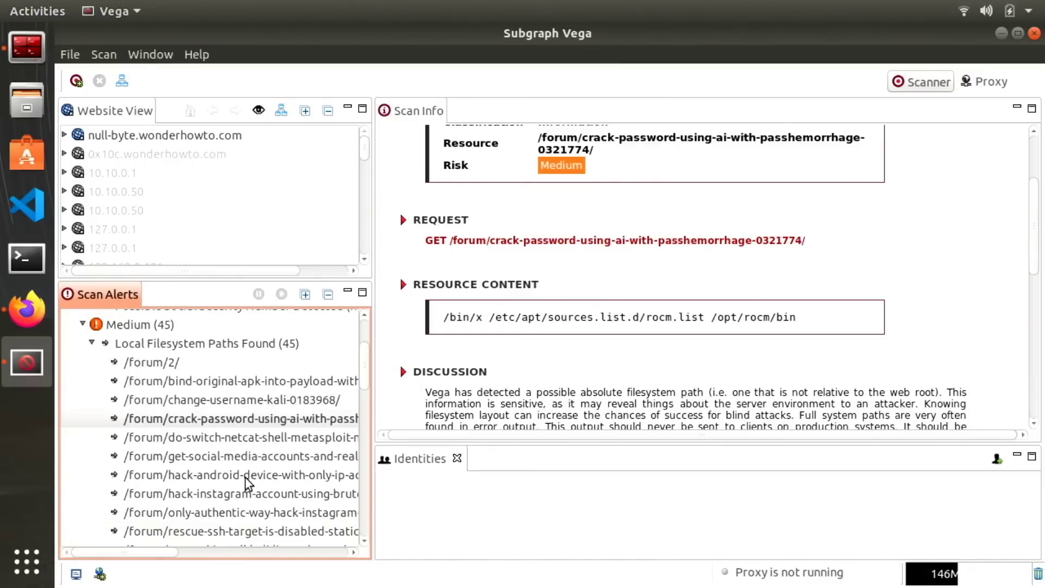
mouse_move(443, 317)
mouse_down()
mouse_move(818, 326)
mouse_move(738, 318)
mouse_move(418, 330)
mouse_move(433, 308)
mouse_up()
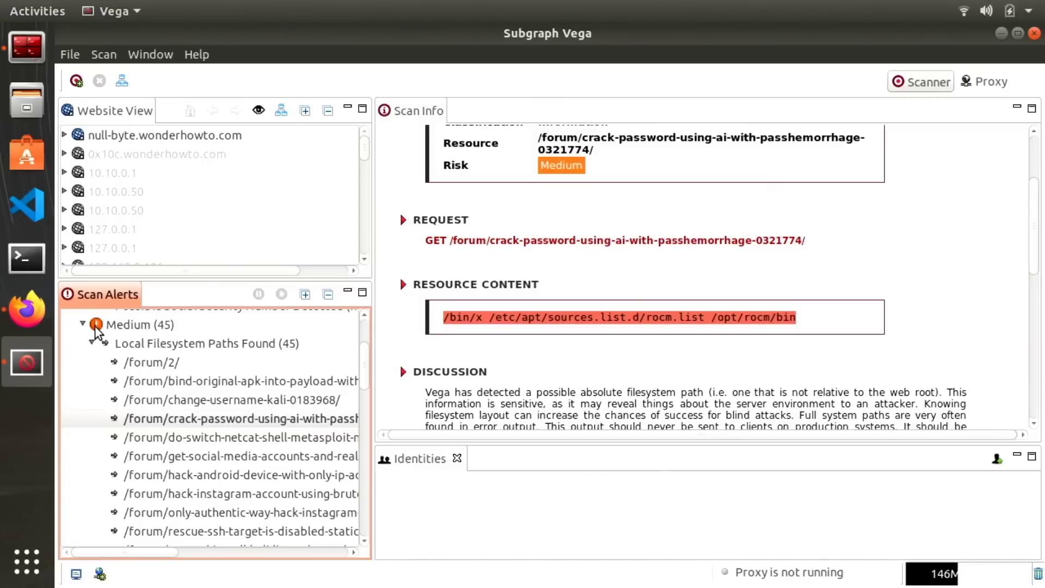
click(91, 342)
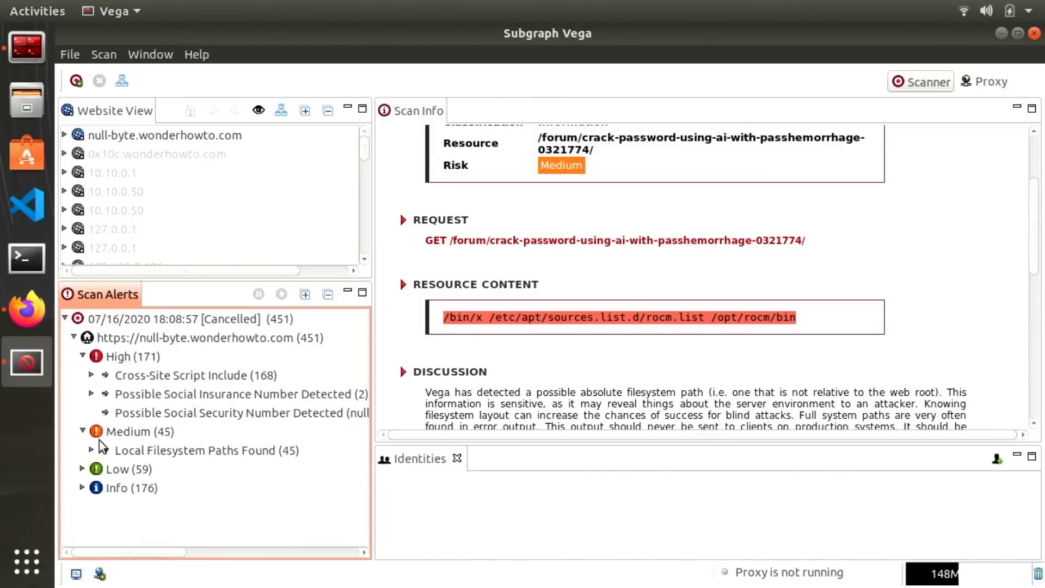
Expand Low > Internal Addresses Found and open the hack-android forum post alert.
click(81, 473)
click(80, 471)
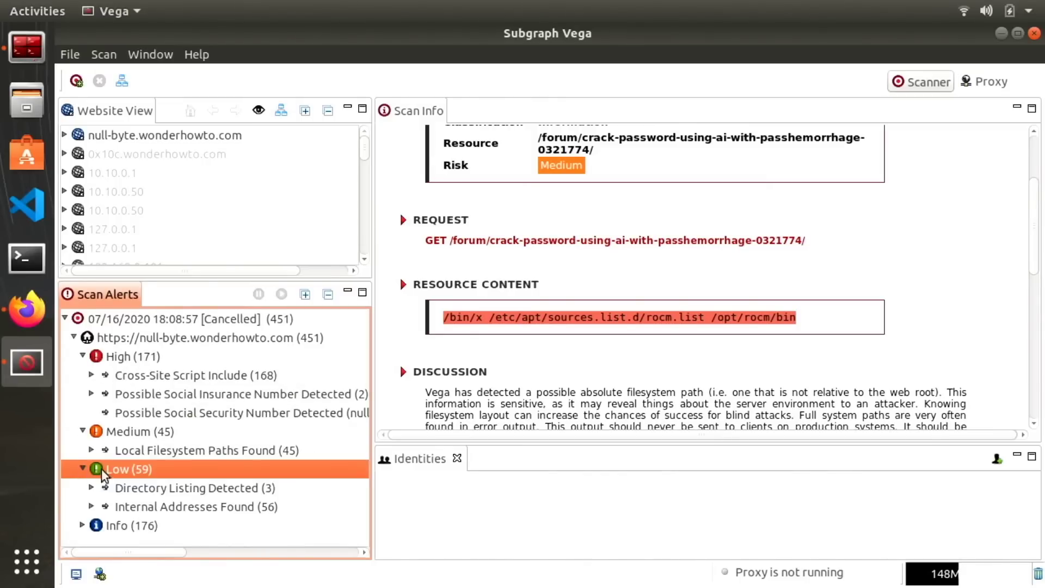
click(107, 488)
click(92, 506)
click(163, 526)
click(442, 388)
scroll(160, 468, down, 2)
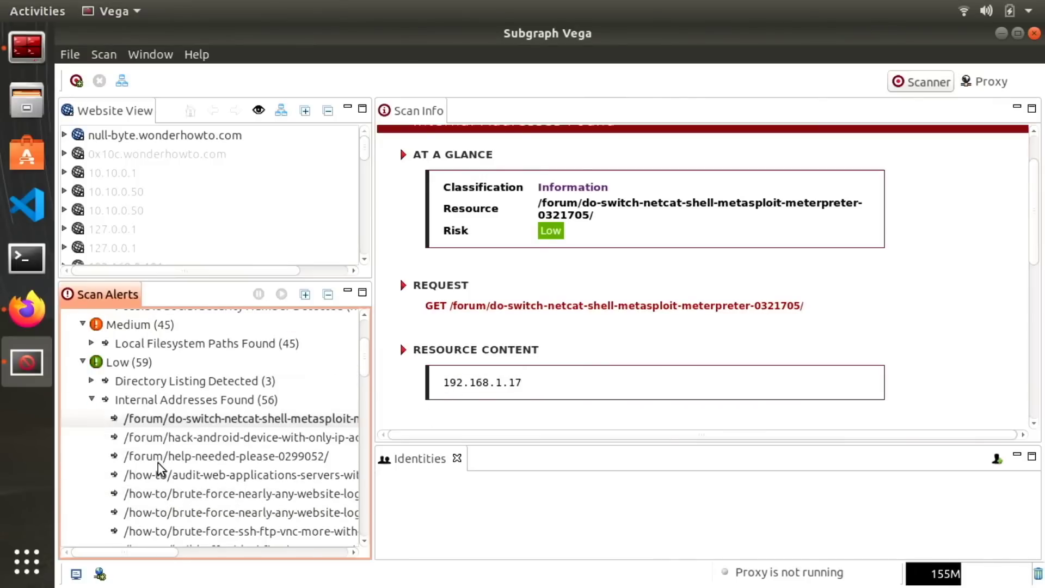
click(220, 438)
Highlight the exposed internal address 192.168.1.1 in the alert details.
drag(532, 352, 442, 352)
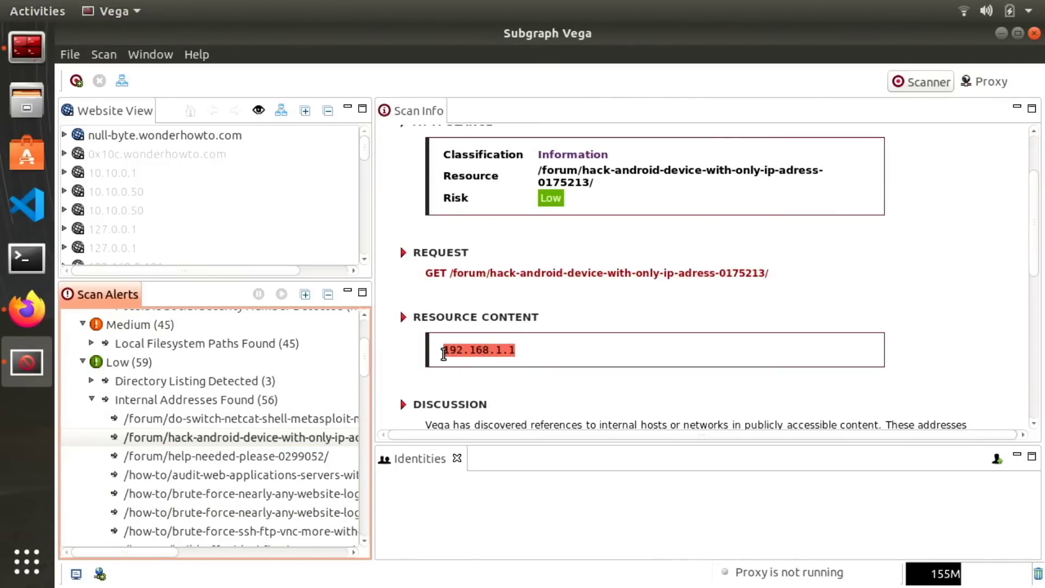
scroll(489, 349, down, 3)
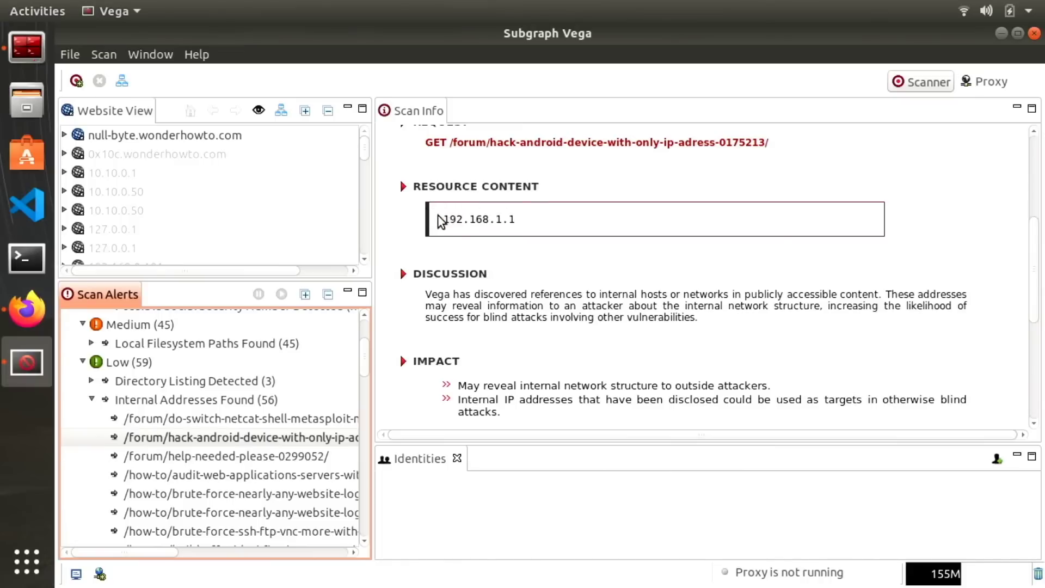
drag(441, 222, 510, 231)
click(538, 219)
scroll(539, 220, down, 3)
scroll(344, 414, down, 6)
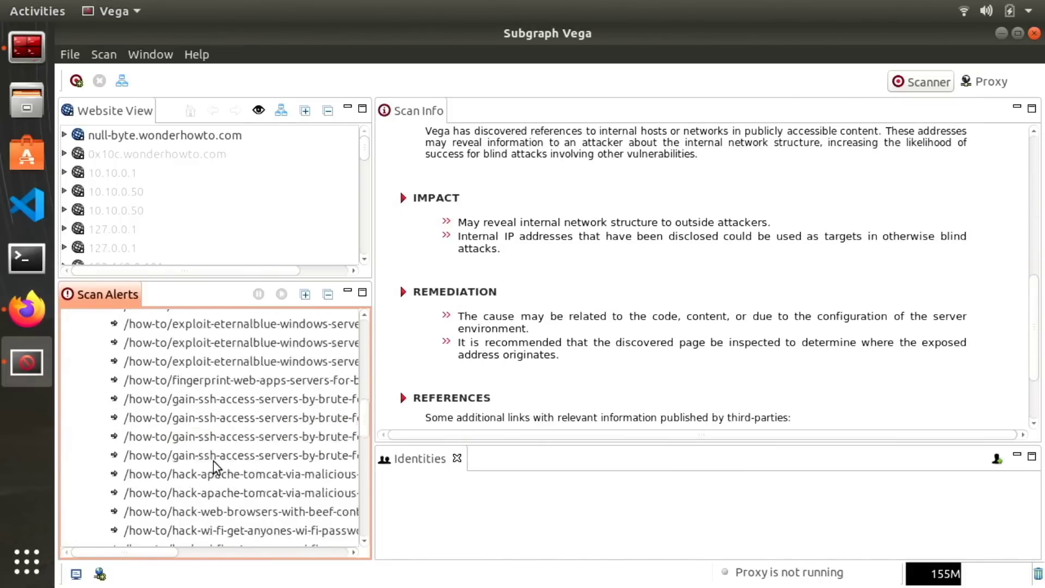
scroll(344, 414, up, 3)
scroll(344, 414, up, 5)
Collapse the Low category, the null-byte.wonderhowto.com host node and the scan entry to one row.
click(83, 469)
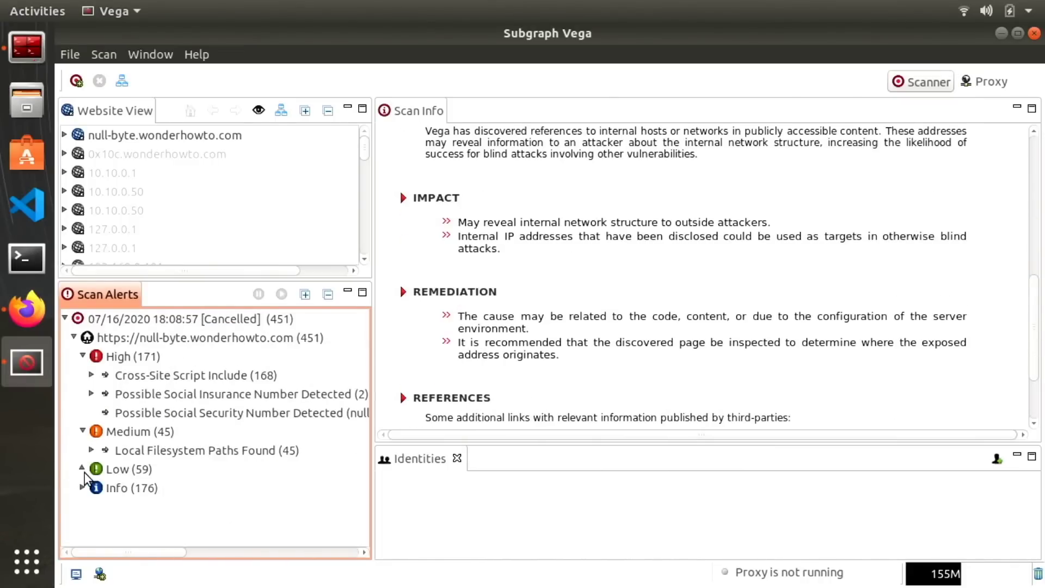
click(91, 434)
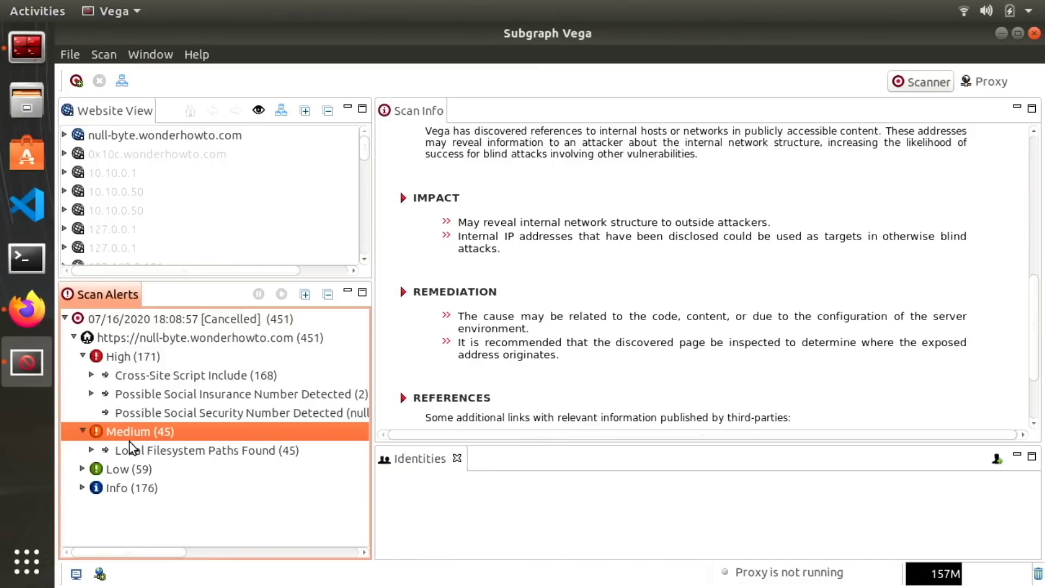
click(76, 357)
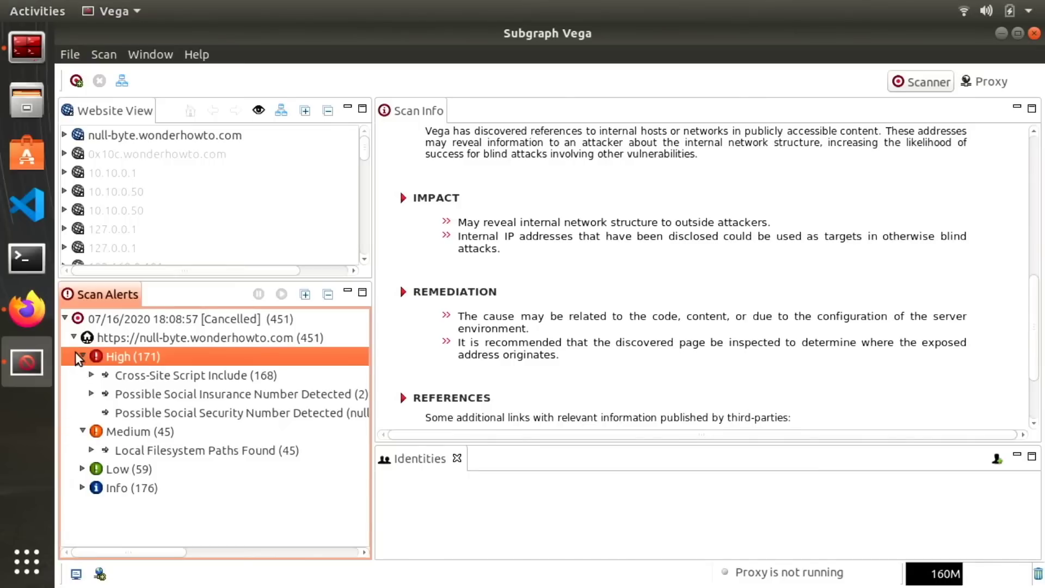
click(74, 338)
click(64, 319)
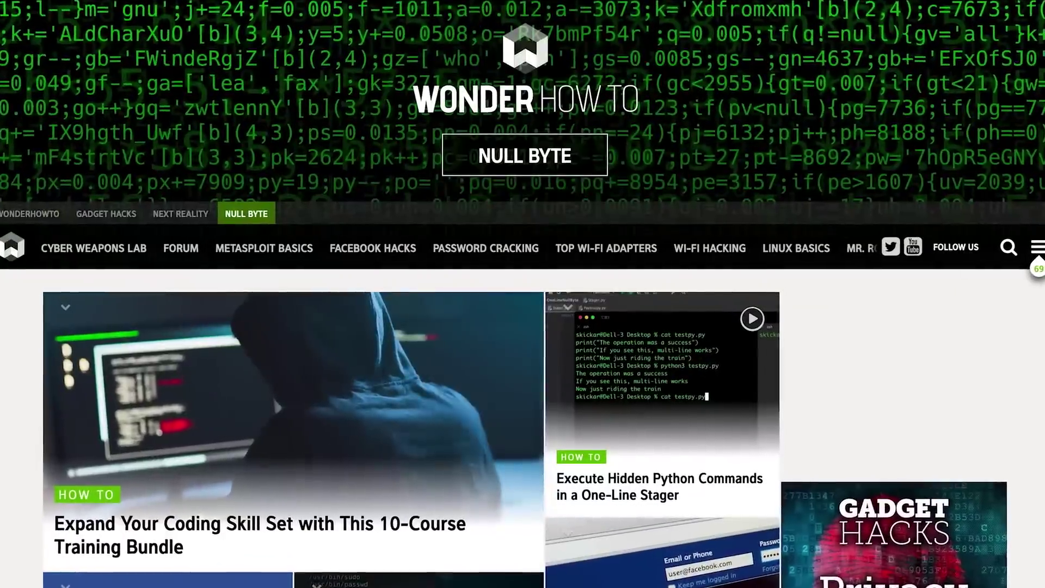
Scroll down the Null Byte home page through its latest articles.
scroll(523, 294, down, 15)
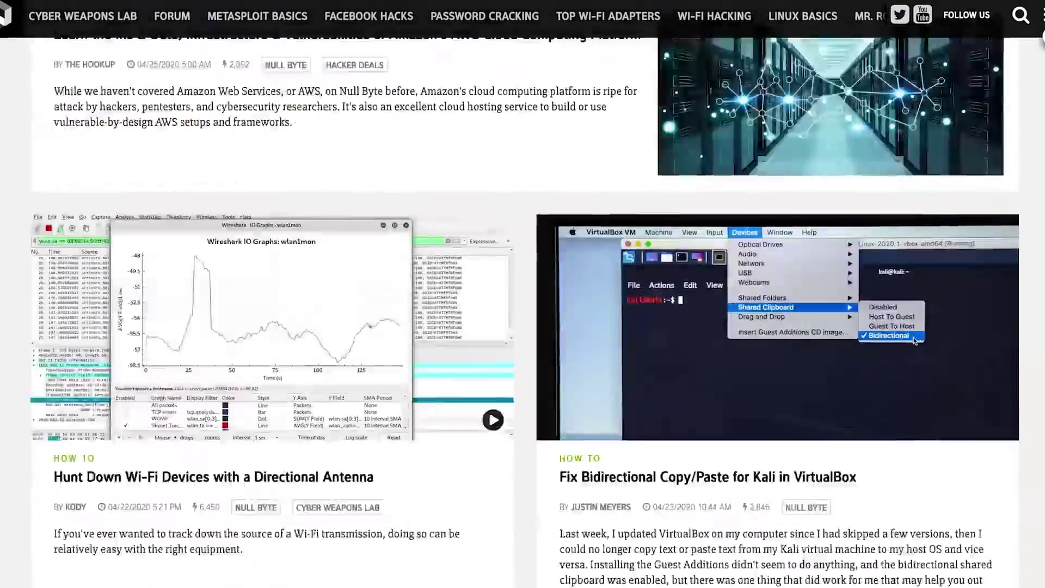
scroll(522, 294, down, 15)
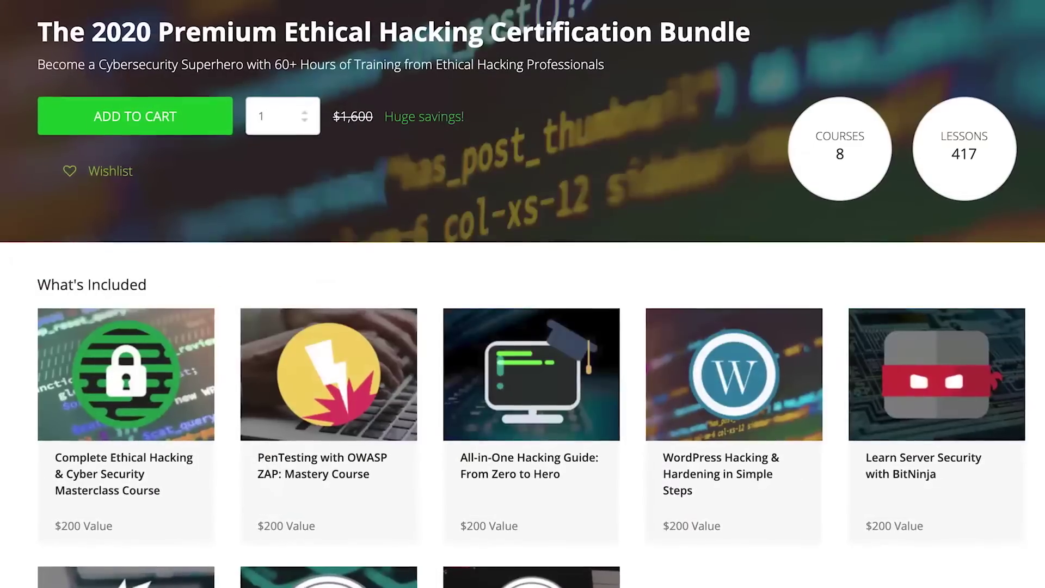